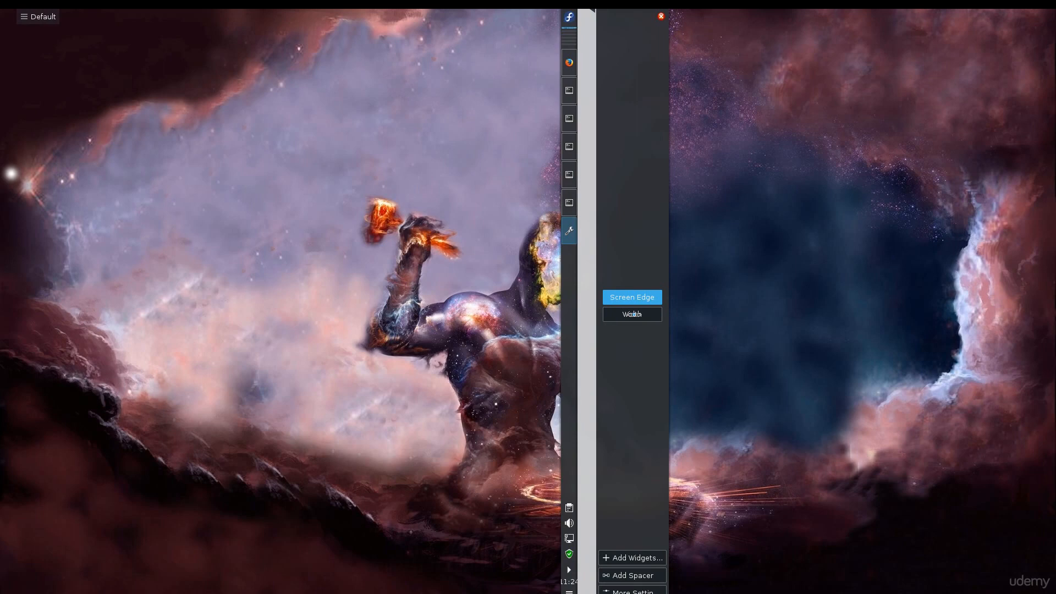
Step: Move the panel from the side to the bottom screen edge
{"action": "left_click_drag", "start_coordinate": [632, 313], "coordinate": [631, 316]}
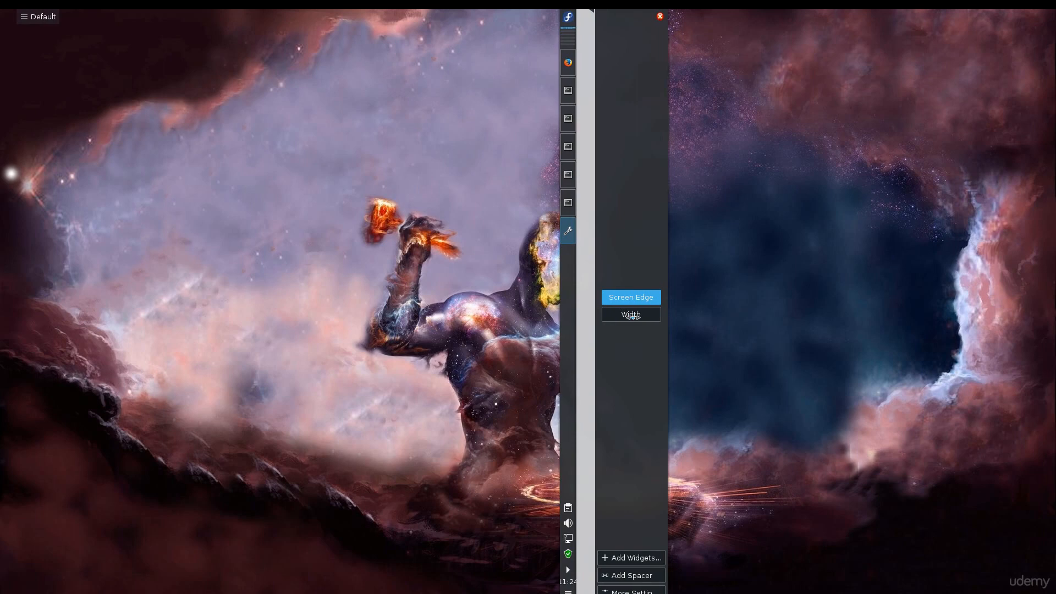
{"action": "left_click_drag", "start_coordinate": [631, 316], "coordinate": [573, 572]}
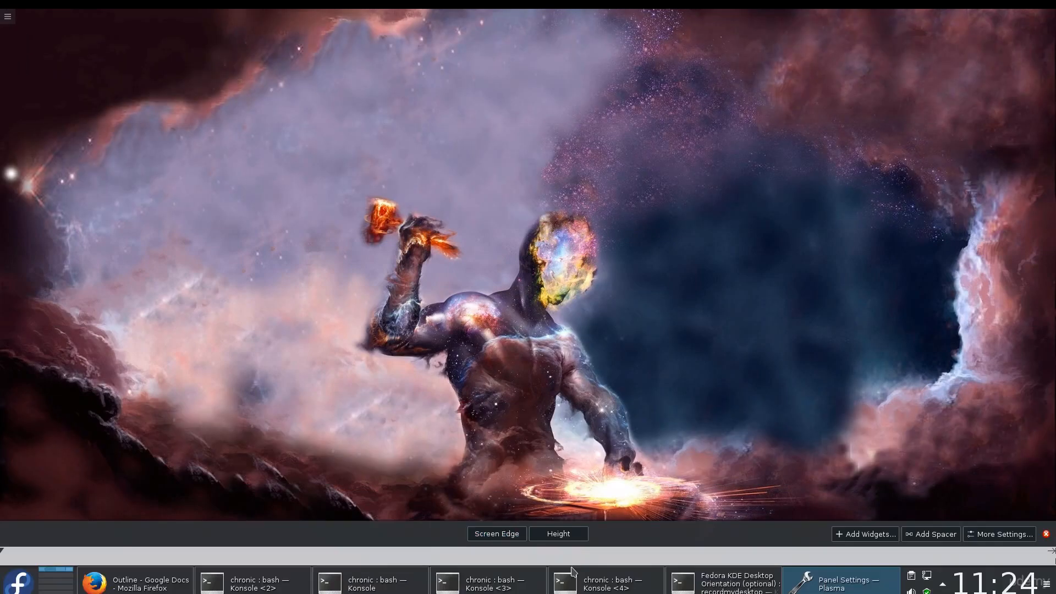
Step: Adjust the bottom panel's height by enlarging it and then shrinking it back slightly
{"action": "left_click_drag", "start_coordinate": [558, 534], "coordinate": [613, 179]}
{"action": "left_click_drag", "start_coordinate": [595, 292], "coordinate": [578, 533]}
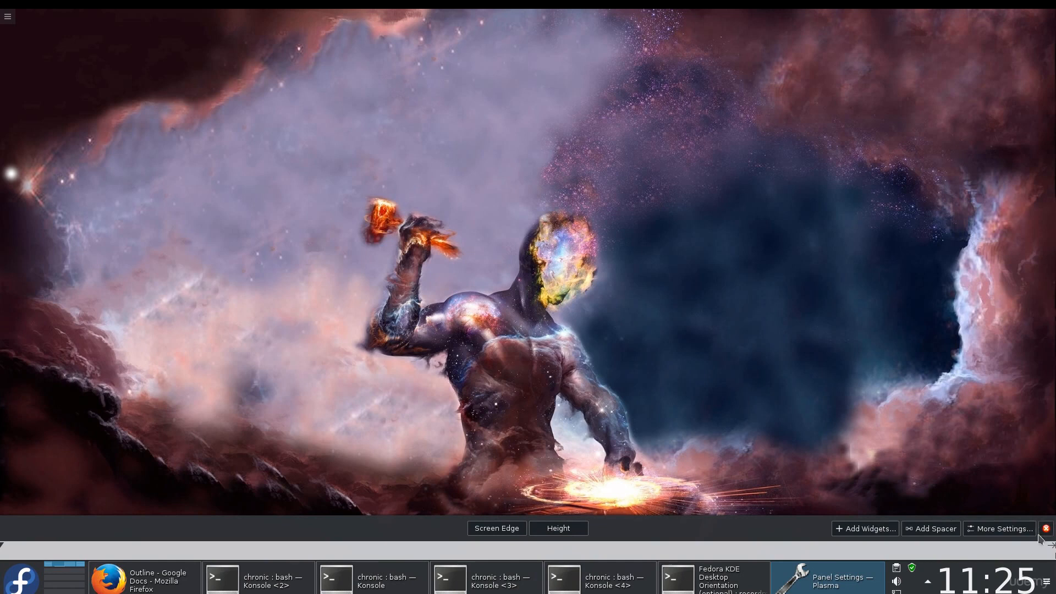
Step: Set the bottom panel's visibility to Auto Hide and leave panel editing
{"action": "left_click", "coordinate": [988, 532]}
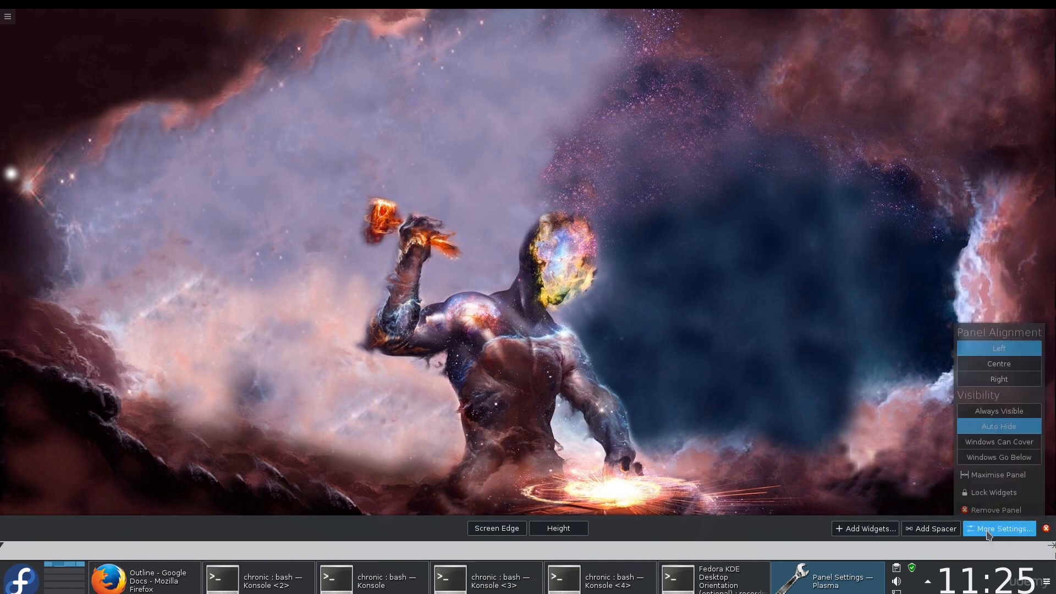
{"action": "left_click", "coordinate": [1010, 417]}
{"action": "left_click", "coordinate": [1009, 428]}
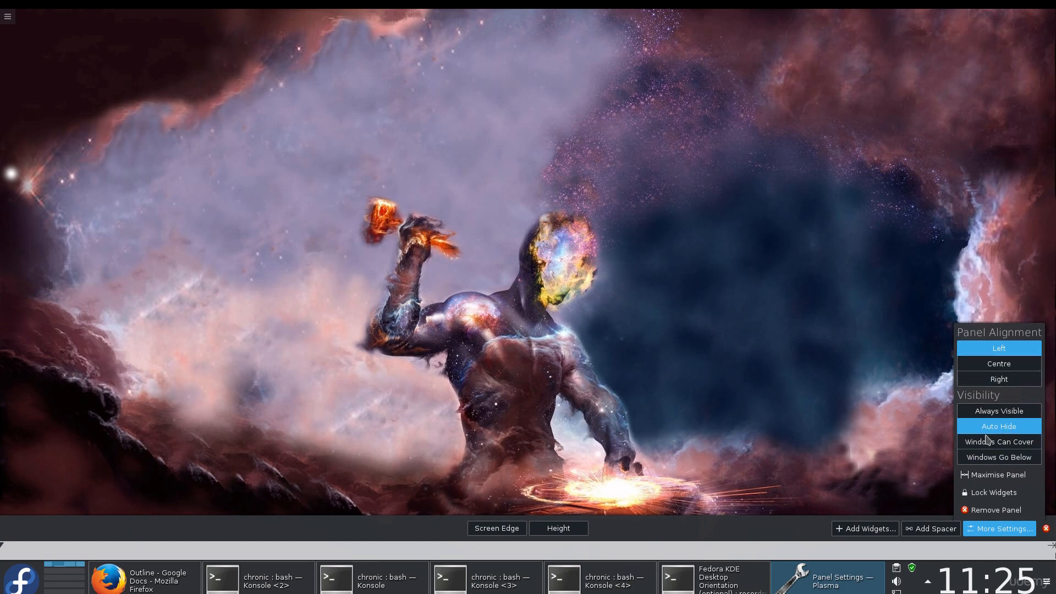
{"action": "left_click", "coordinate": [792, 465]}
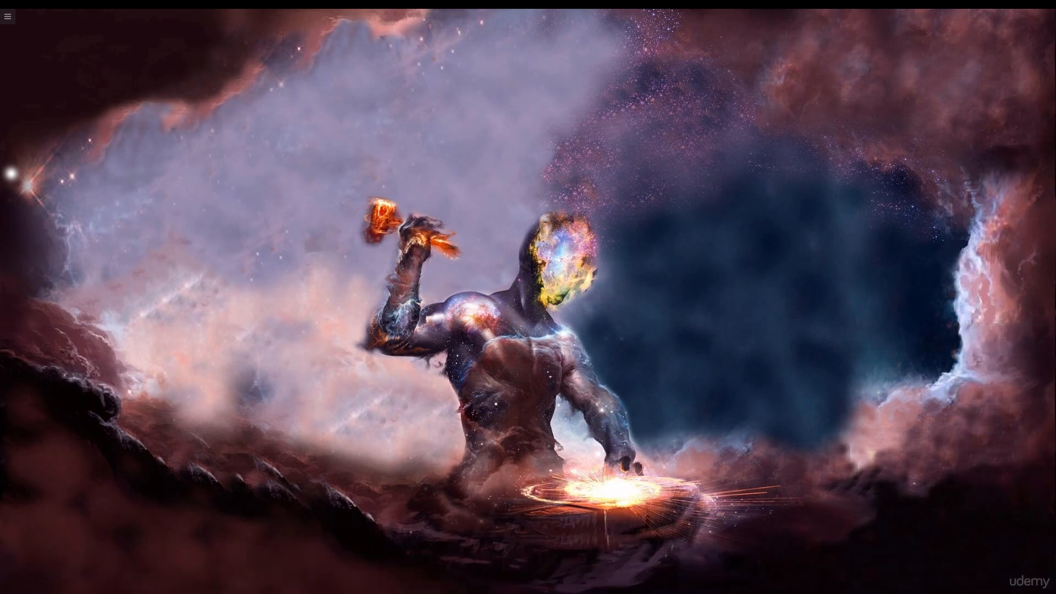
Step: Reveal the hidden panel and move it to the top screen edge, then leave panel editing
{"action": "left_click", "coordinate": [1045, 581]}
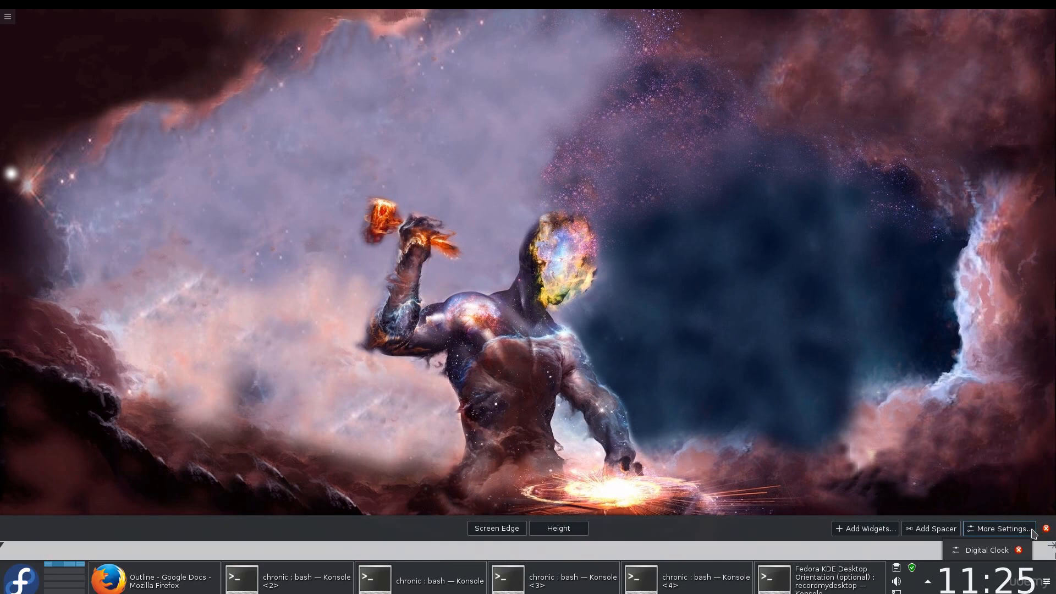
{"action": "left_click_drag", "start_coordinate": [499, 529], "coordinate": [499, 115]}
{"action": "left_click", "coordinate": [483, 181]}
Step: Add a new Default Panel from the desktop context menu
{"action": "right_click", "coordinate": [483, 180]}
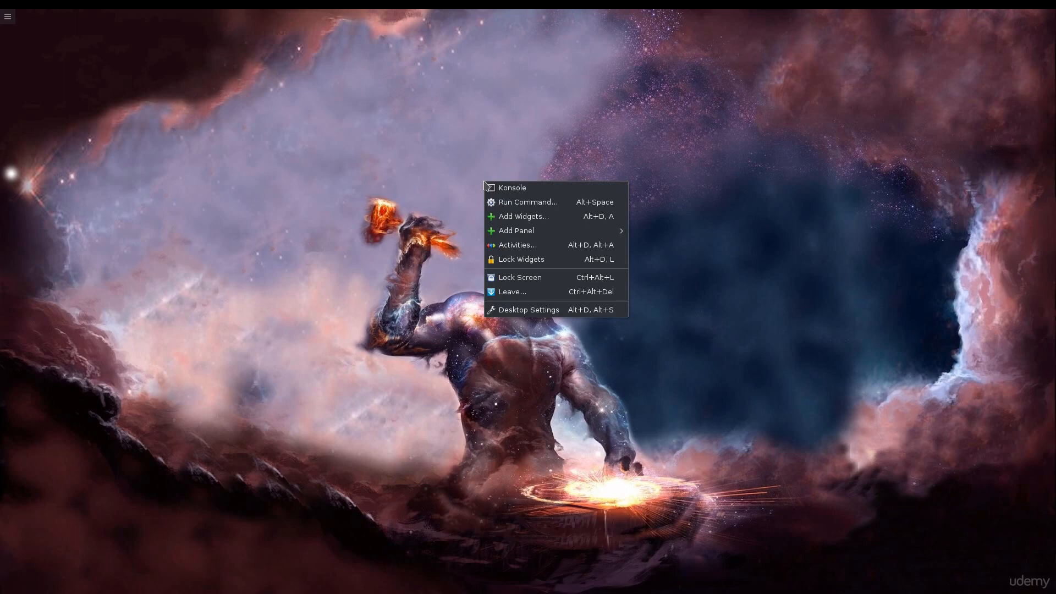
{"action": "mouse_move", "coordinate": [533, 234]}
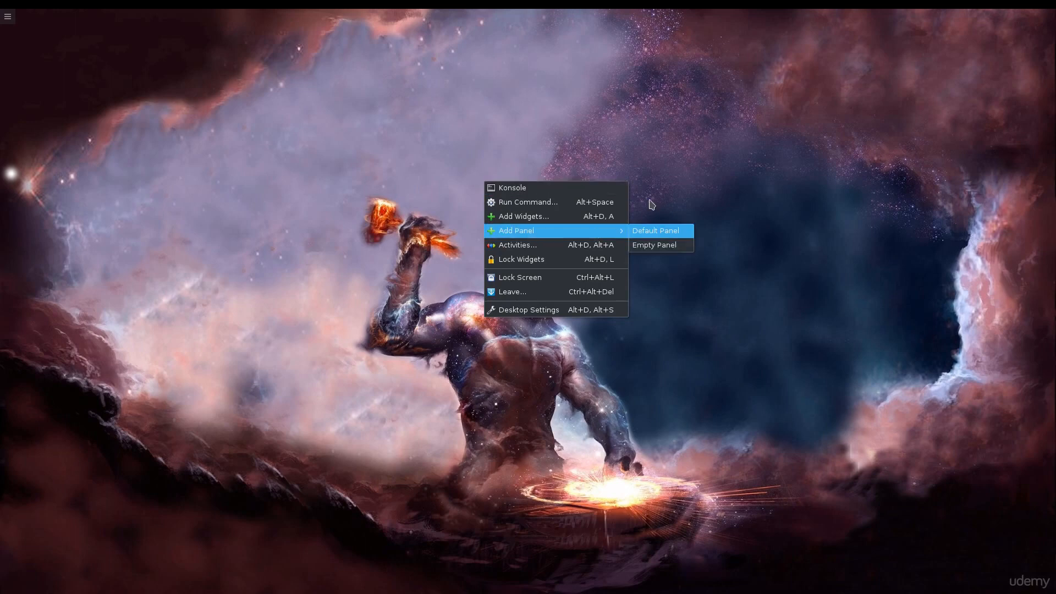
{"action": "left_click", "coordinate": [656, 231]}
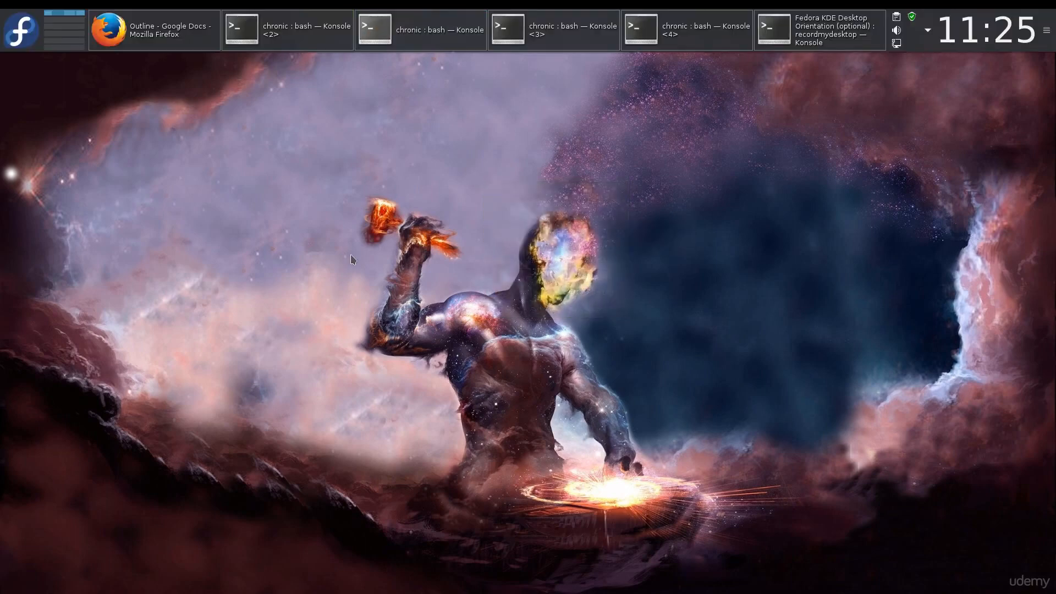
Step: Add another panel, an Empty Panel, from the desktop context menu
{"action": "right_click", "coordinate": [352, 260]}
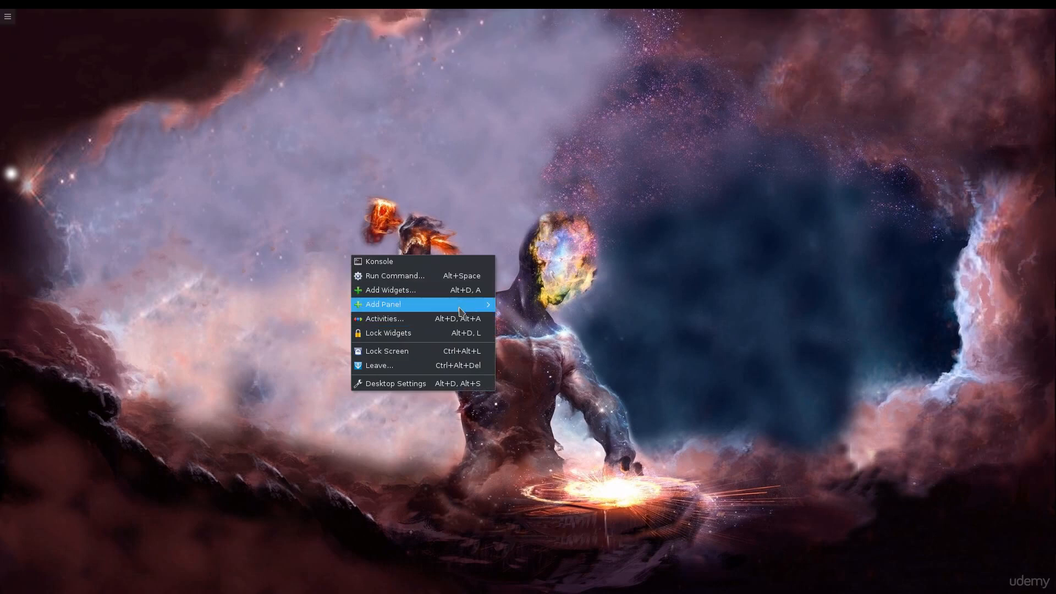
{"action": "mouse_move", "coordinate": [466, 306]}
{"action": "left_click", "coordinate": [542, 316]}
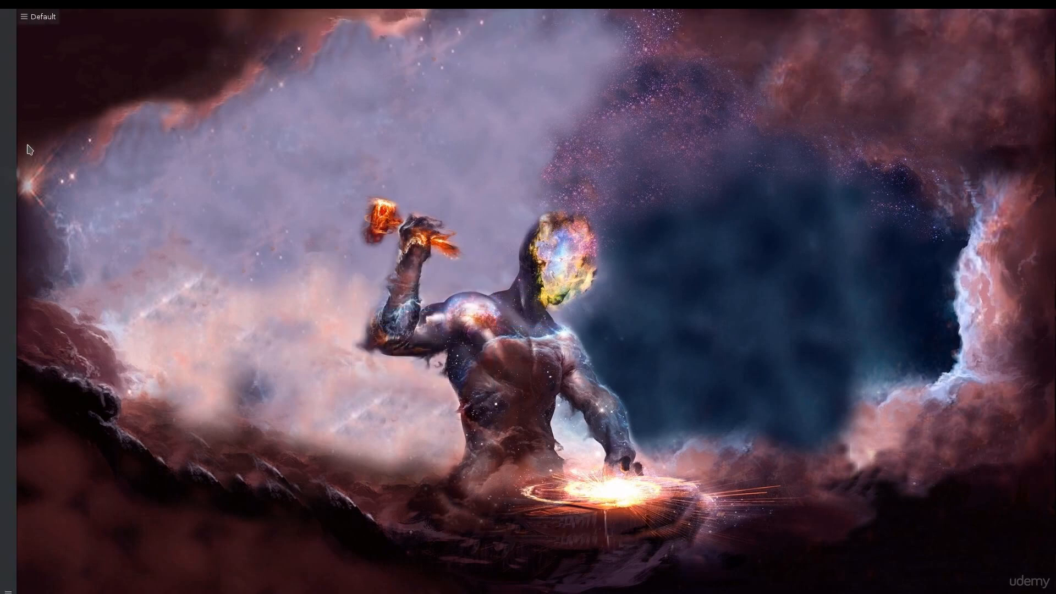
Step: Open the new left panel's settings and widen the panel
{"action": "left_click", "coordinate": [32, 23]}
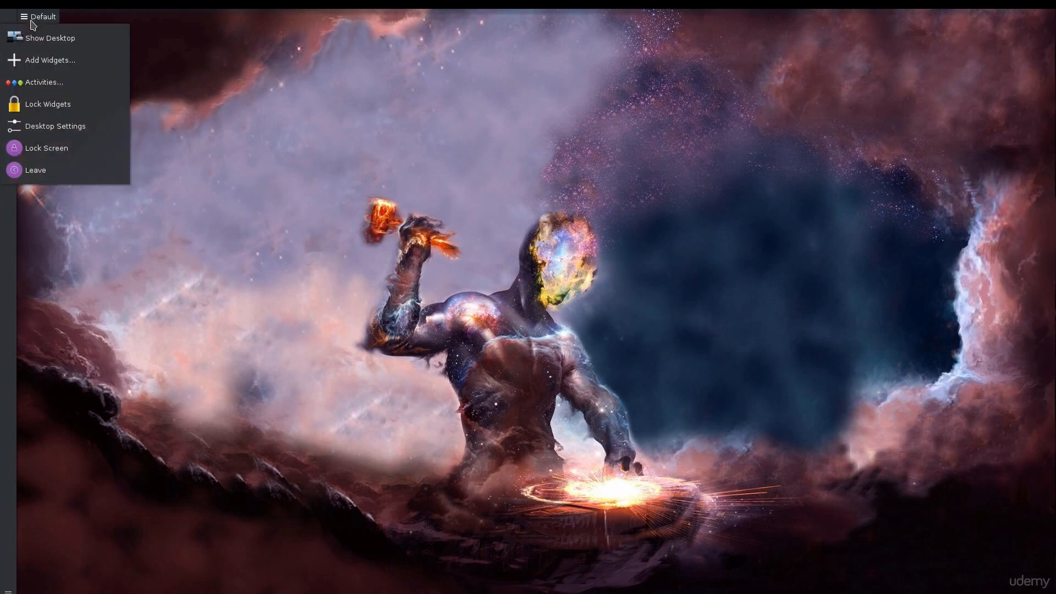
{"action": "left_click", "coordinate": [32, 23]}
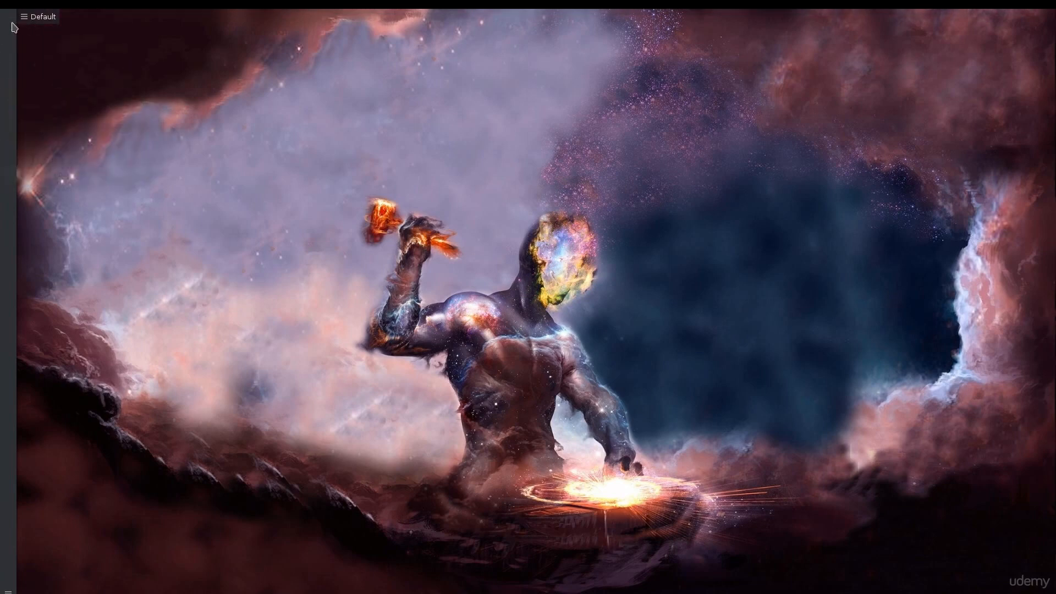
{"action": "right_click", "coordinate": [13, 23]}
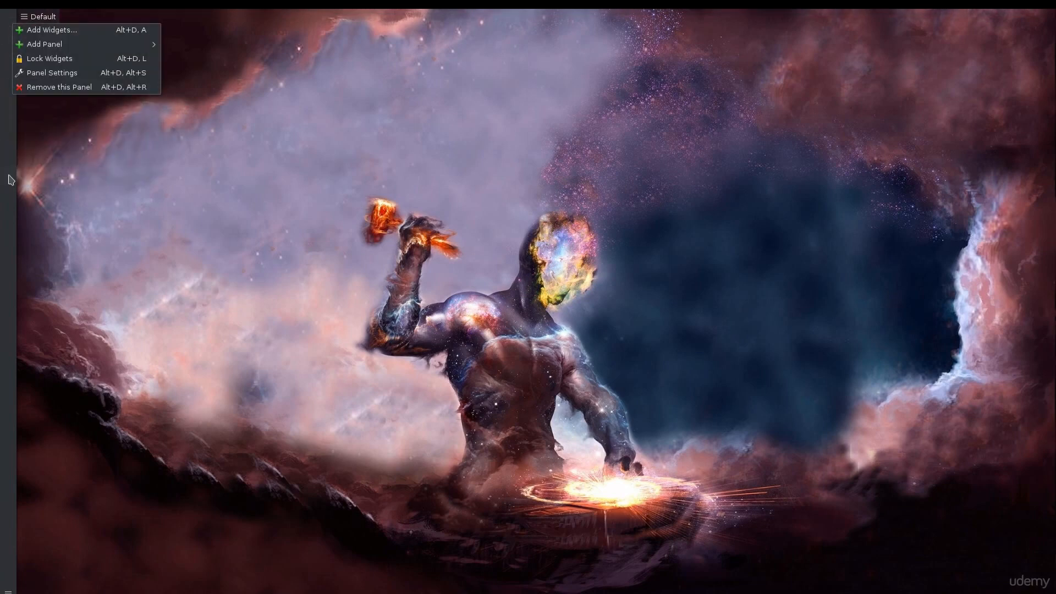
{"action": "left_click", "coordinate": [8, 221]}
{"action": "right_click", "coordinate": [9, 221]}
{"action": "left_click", "coordinate": [76, 523]}
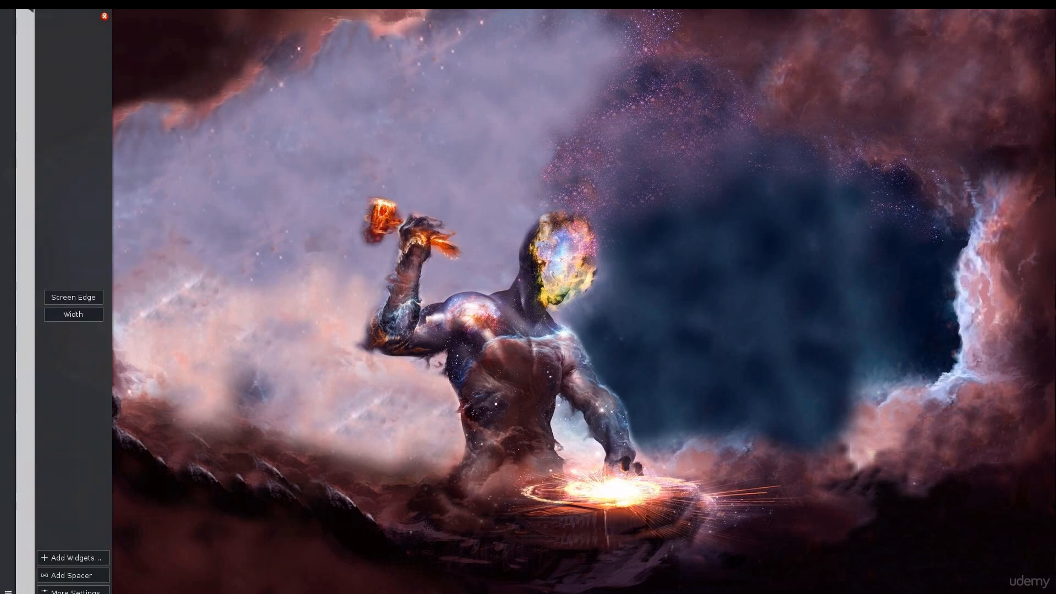
{"action": "left_click_drag", "start_coordinate": [77, 314], "coordinate": [162, 267]}
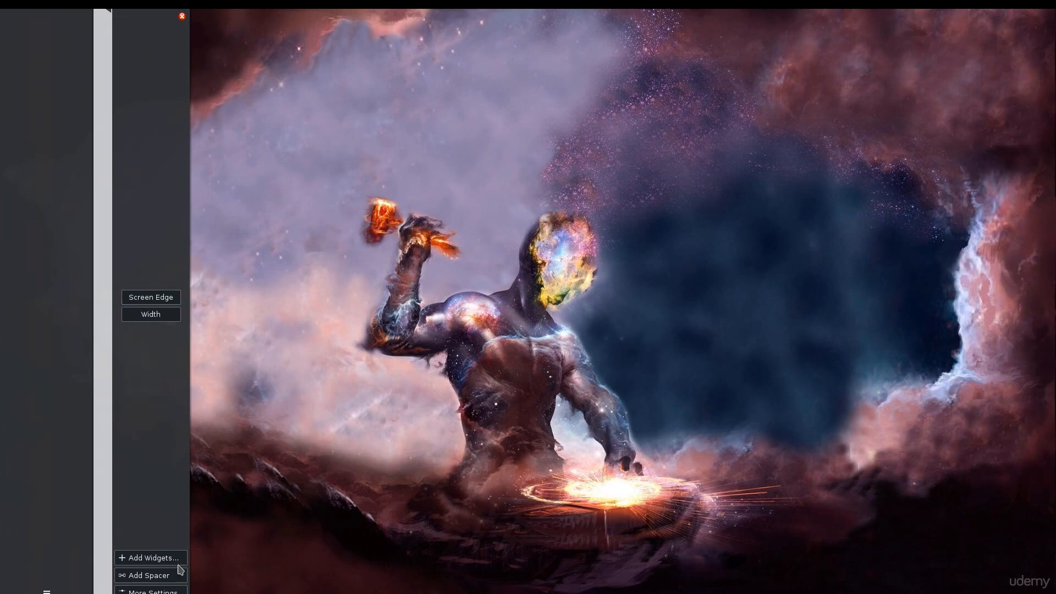
Step: Set the left panel's visibility to Auto Hide
{"action": "left_click", "coordinate": [151, 591]}
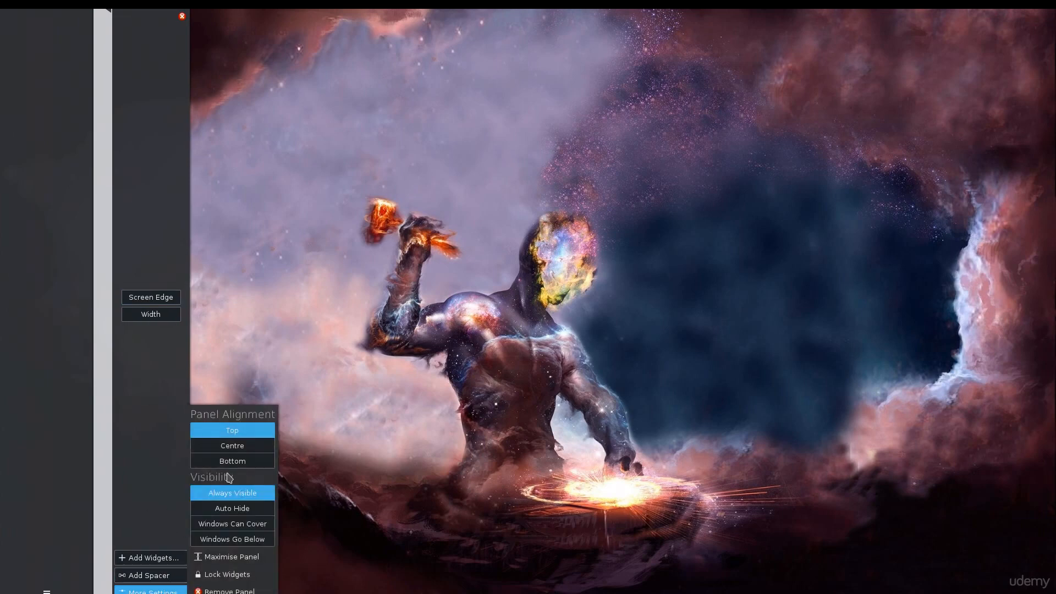
{"action": "left_click", "coordinate": [248, 509]}
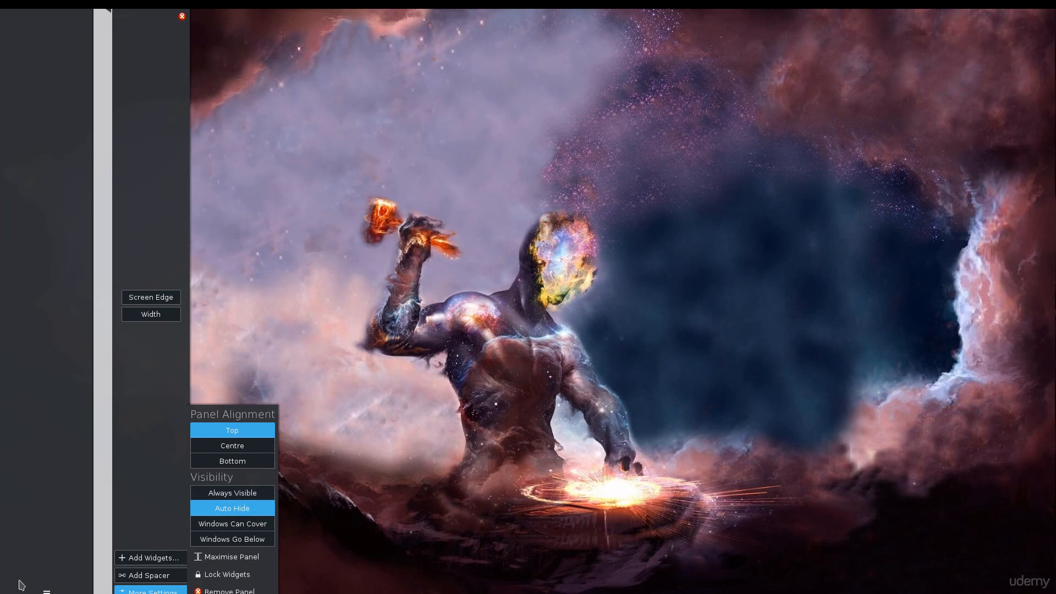
Step: Shorten the left panel by moving its bottom and top length handles inward
{"action": "left_click_drag", "start_coordinate": [108, 592], "coordinate": [120, 464]}
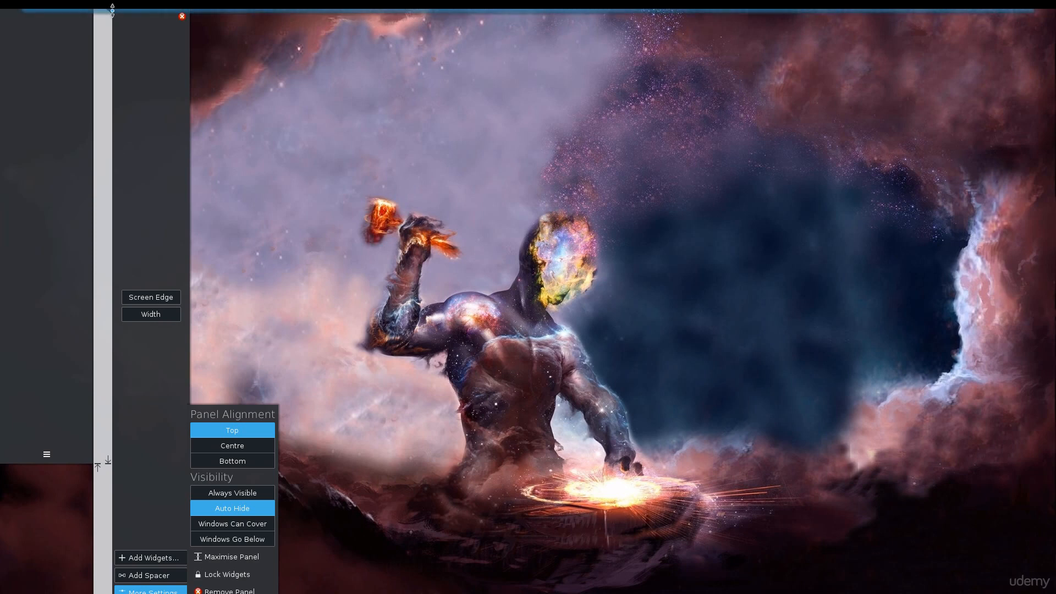
{"action": "left_click_drag", "start_coordinate": [112, 10], "coordinate": [115, 69]}
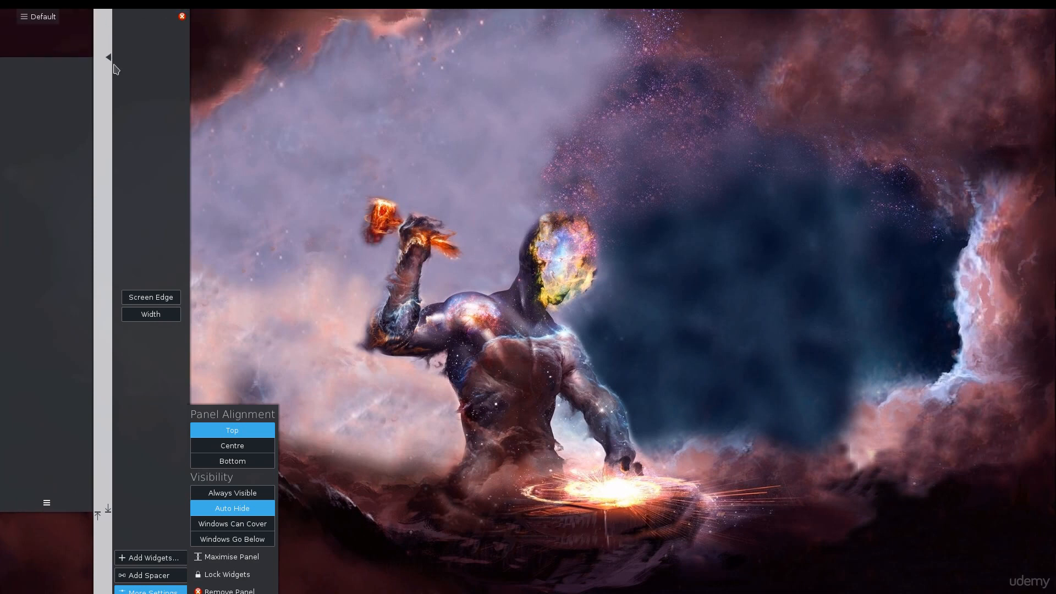
Step: Reduce the left panel's width and leave panel editing
{"action": "left_click_drag", "start_coordinate": [164, 316], "coordinate": [125, 322]}
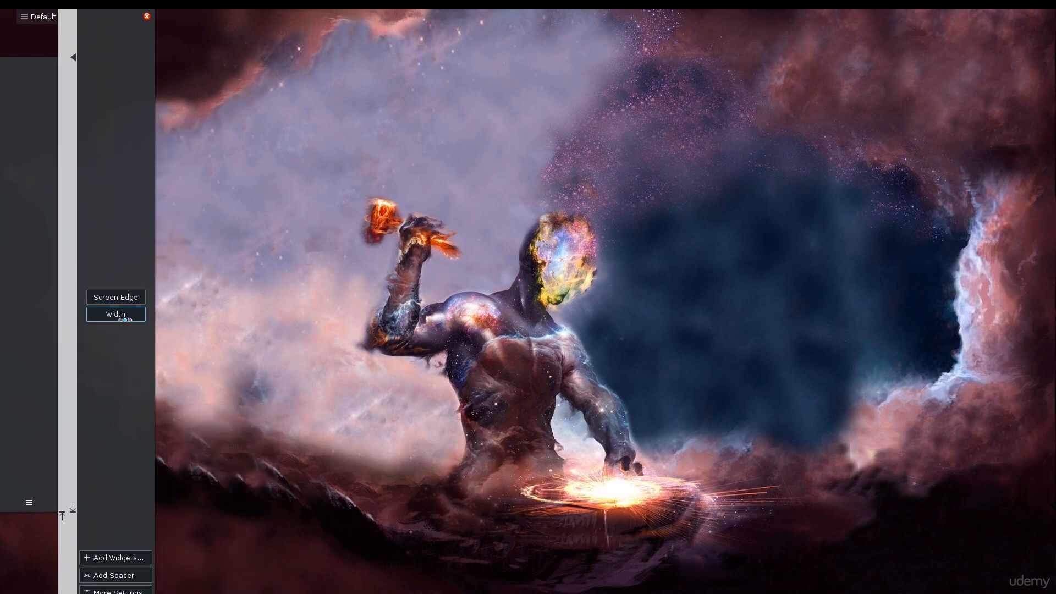
{"action": "left_click", "coordinate": [242, 312]}
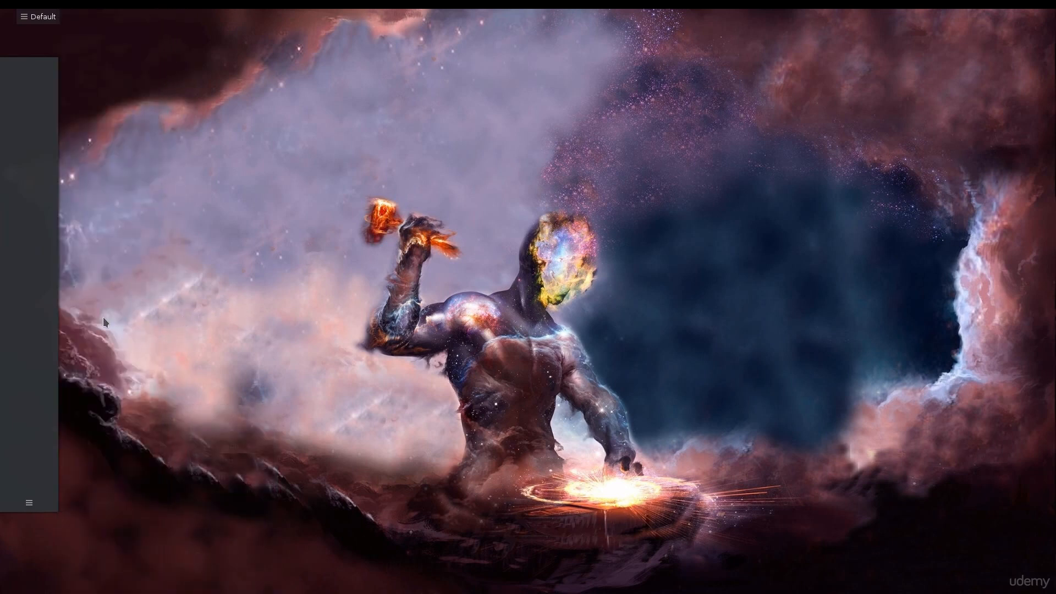
{"action": "left_click", "coordinate": [29, 502]}
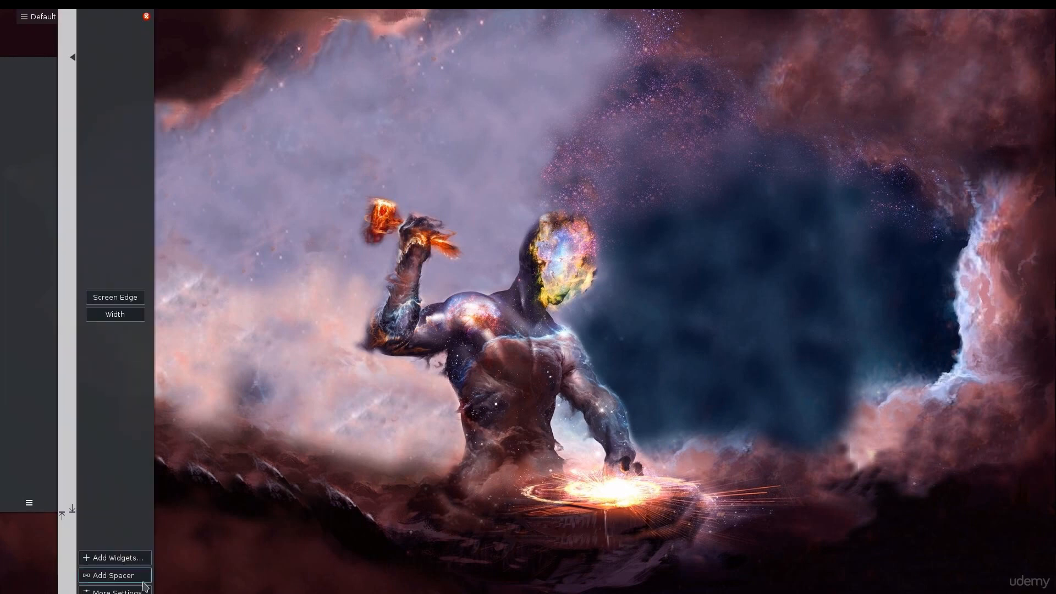
{"action": "left_click", "coordinate": [115, 591]}
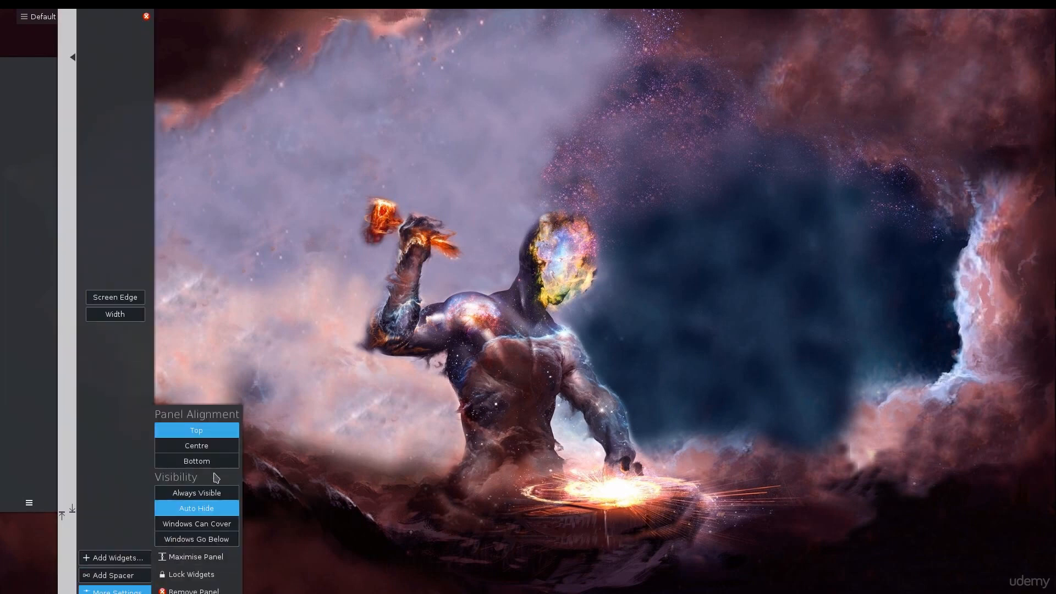
{"action": "left_click", "coordinate": [457, 298]}
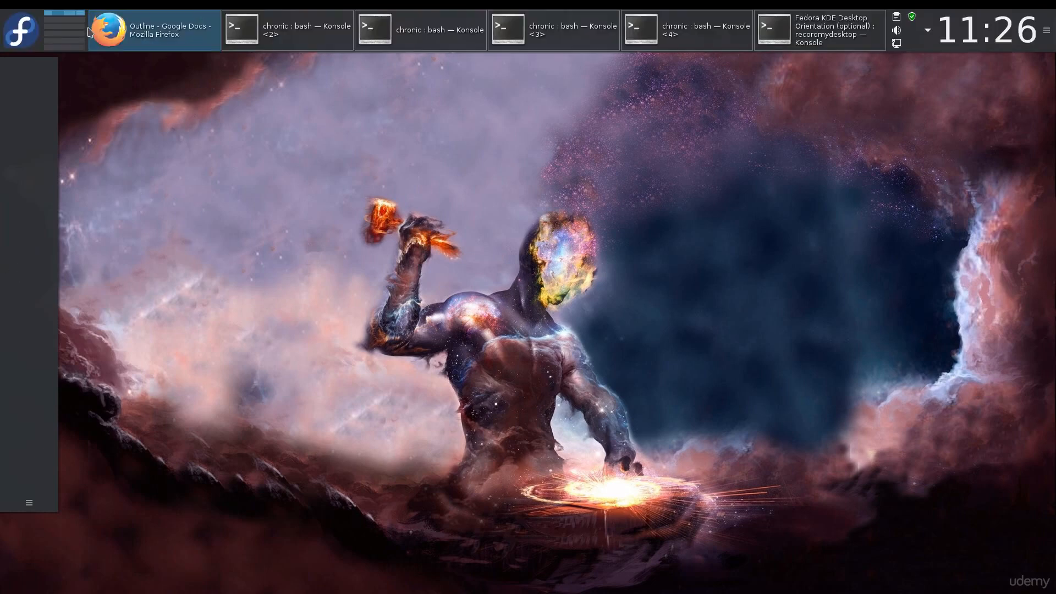
Step: Add the Web Browser and System Settings launchers from the application menu to the left panel
{"action": "left_click", "coordinate": [21, 30]}
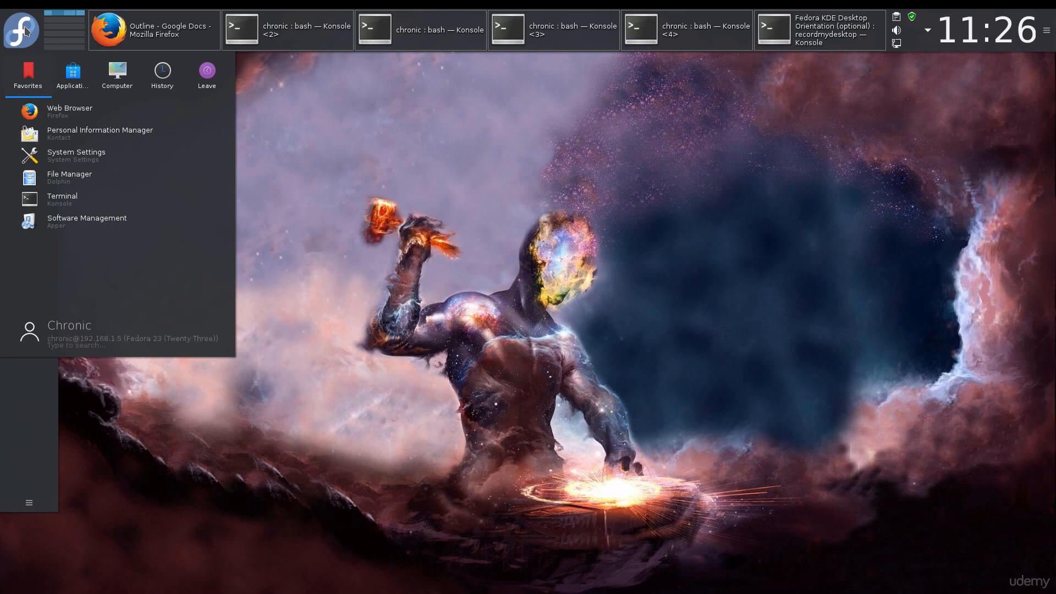
{"action": "left_click_drag", "start_coordinate": [29, 111], "coordinate": [29, 395]}
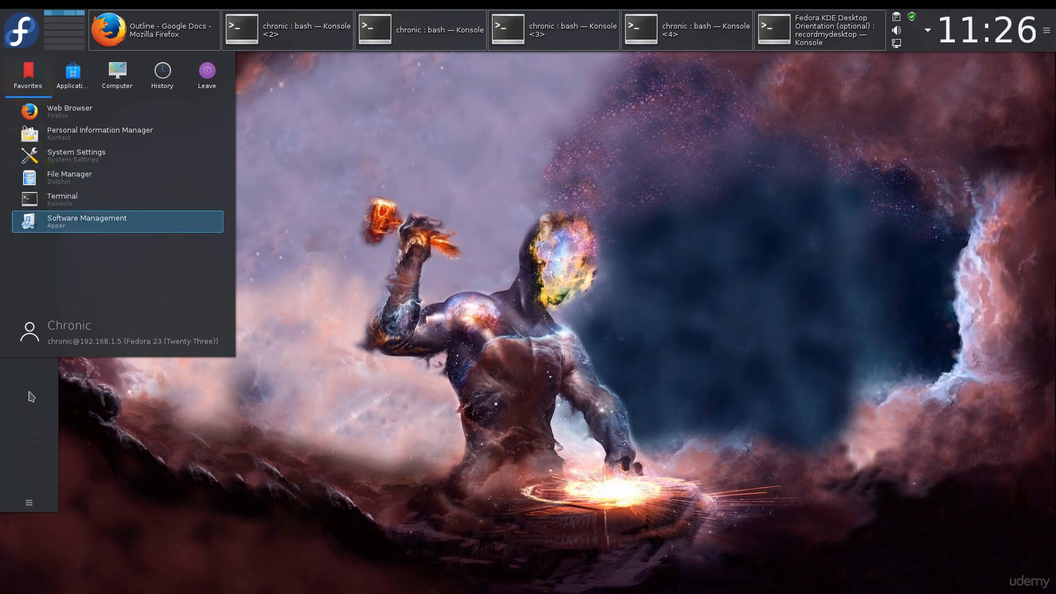
{"action": "left_click", "coordinate": [126, 417]}
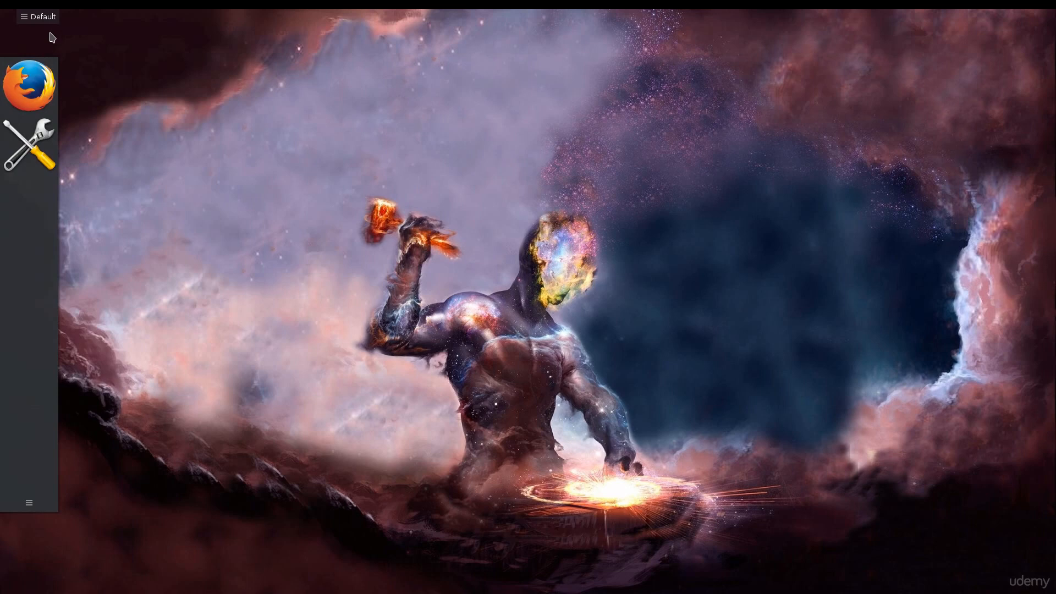
Step: Remove the left panel through its settings, then undo the removal
{"action": "left_click", "coordinate": [25, 504]}
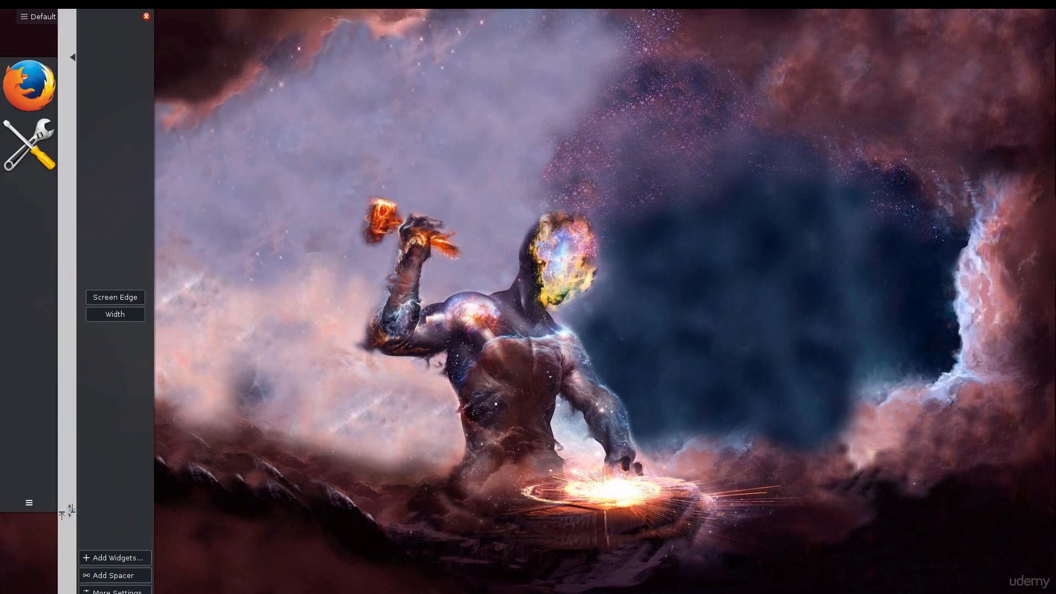
{"action": "left_click", "coordinate": [147, 16]}
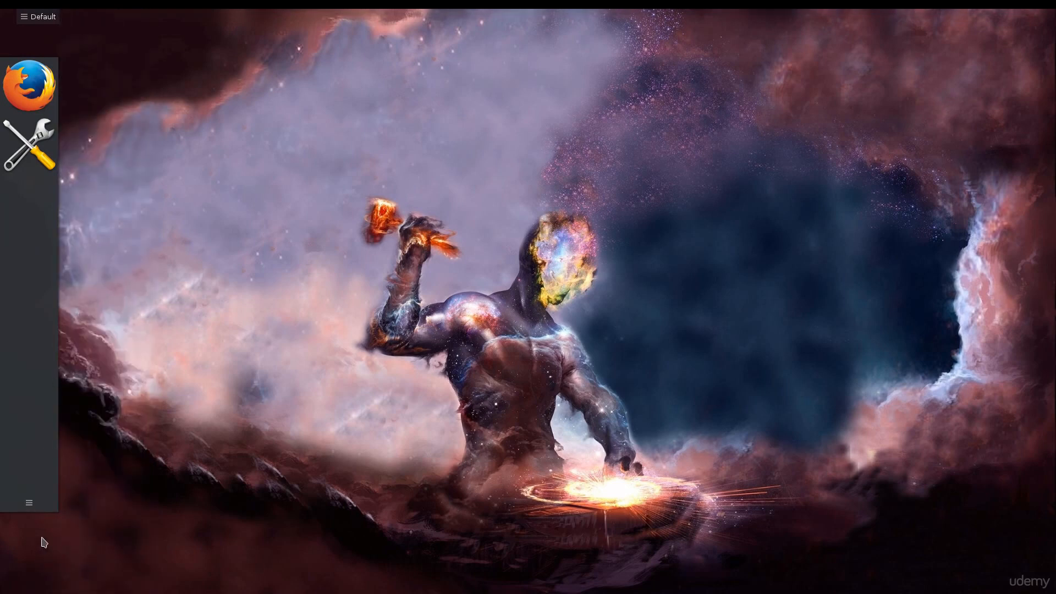
{"action": "left_click", "coordinate": [30, 506]}
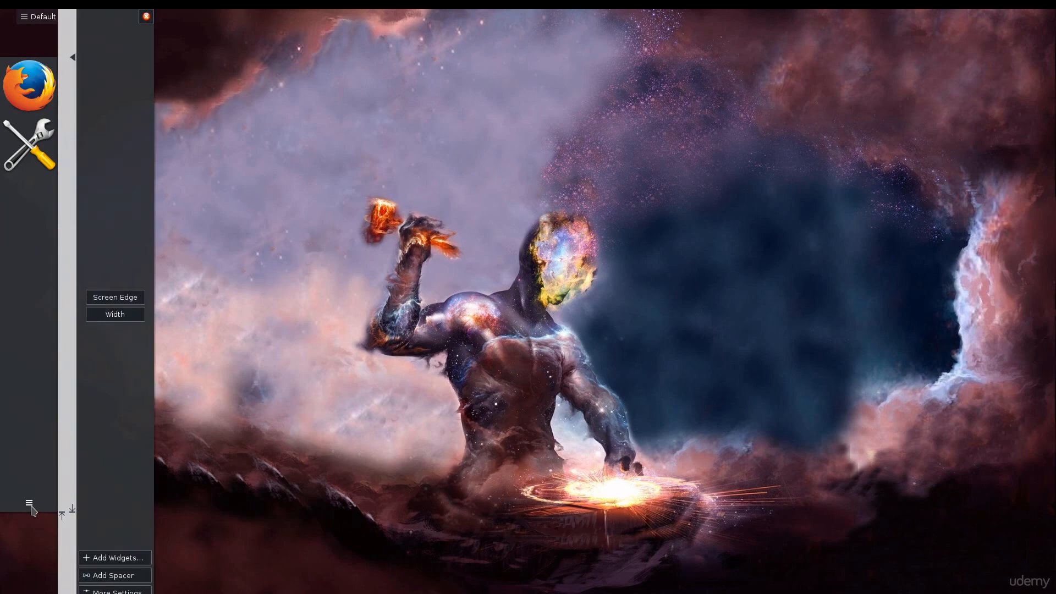
{"action": "left_click", "coordinate": [129, 591]}
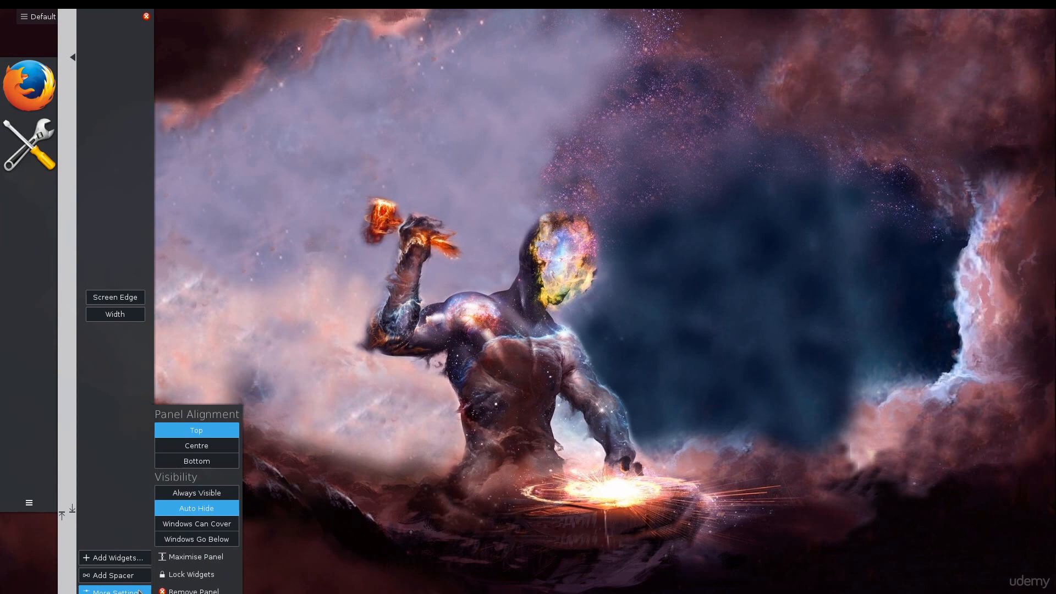
{"action": "left_click", "coordinate": [193, 590]}
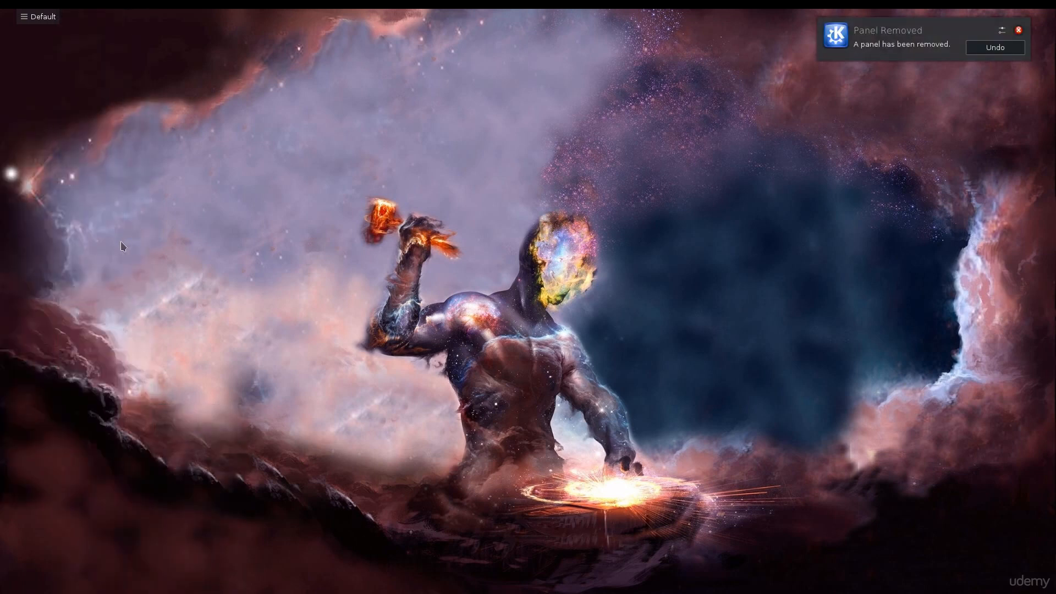
{"action": "left_click", "coordinate": [1011, 47]}
Step: Open the system tray's hidden status items and then the network connections popup
{"action": "left_click", "coordinate": [928, 29]}
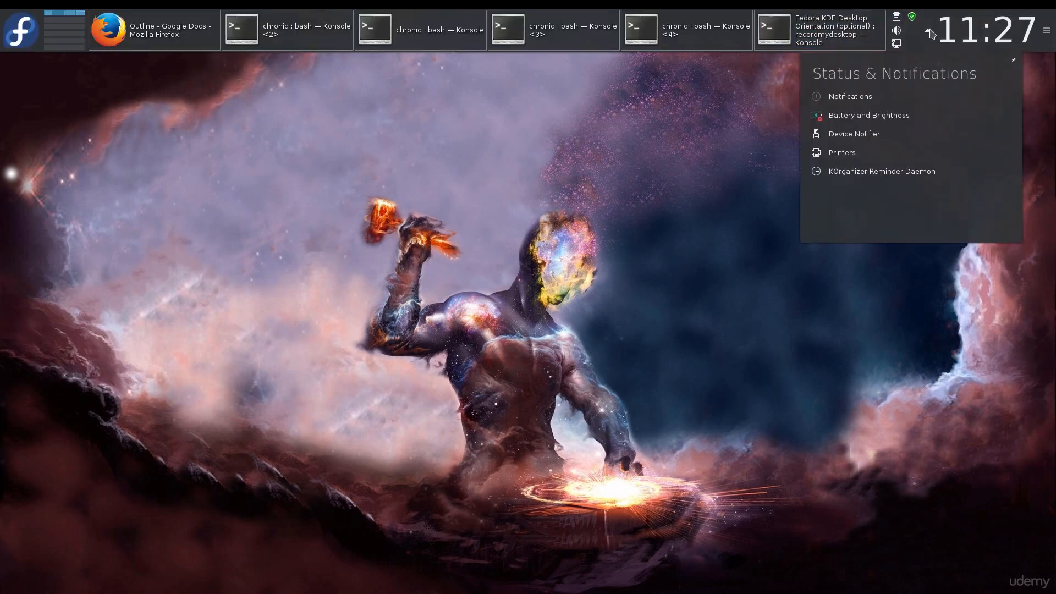
{"action": "mouse_move", "coordinate": [900, 118]}
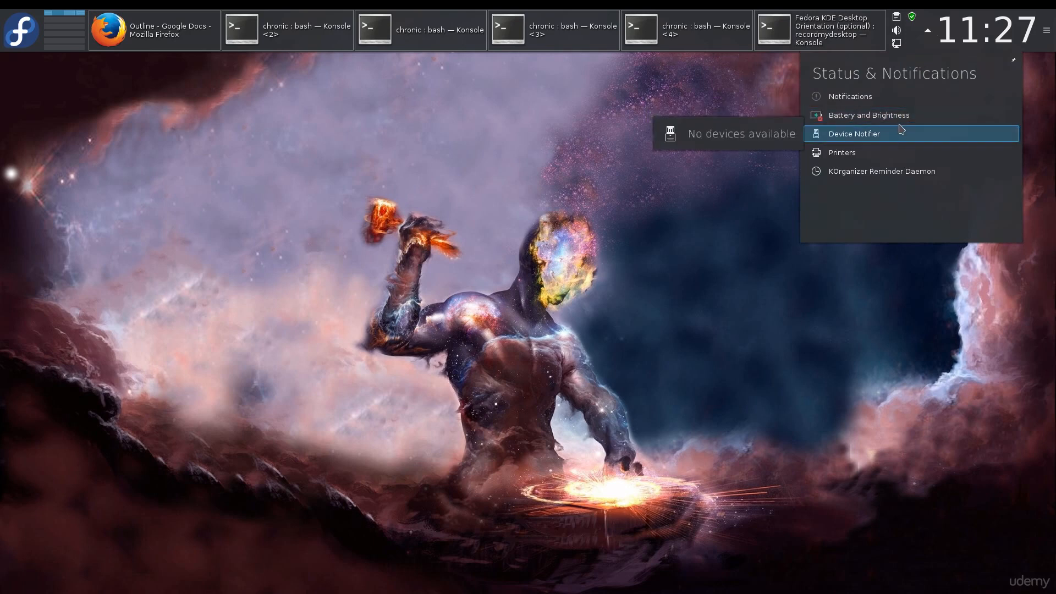
{"action": "left_click", "coordinate": [896, 45]}
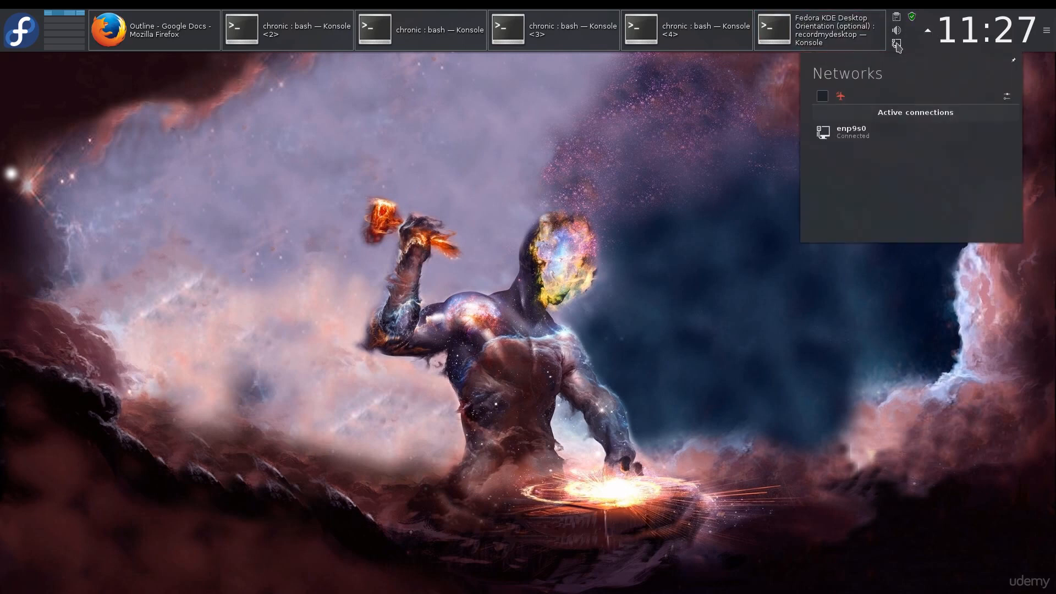
Step: Open System Settings from the application menu and view the Display and Monitor configuration page
{"action": "mouse_move", "coordinate": [898, 144]}
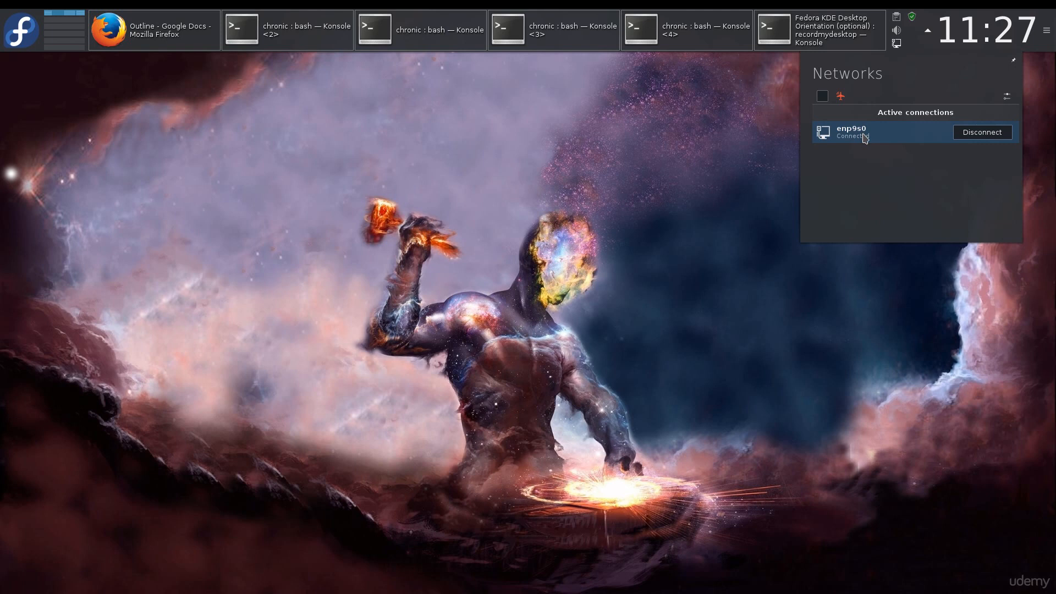
{"action": "left_click", "coordinate": [560, 140]}
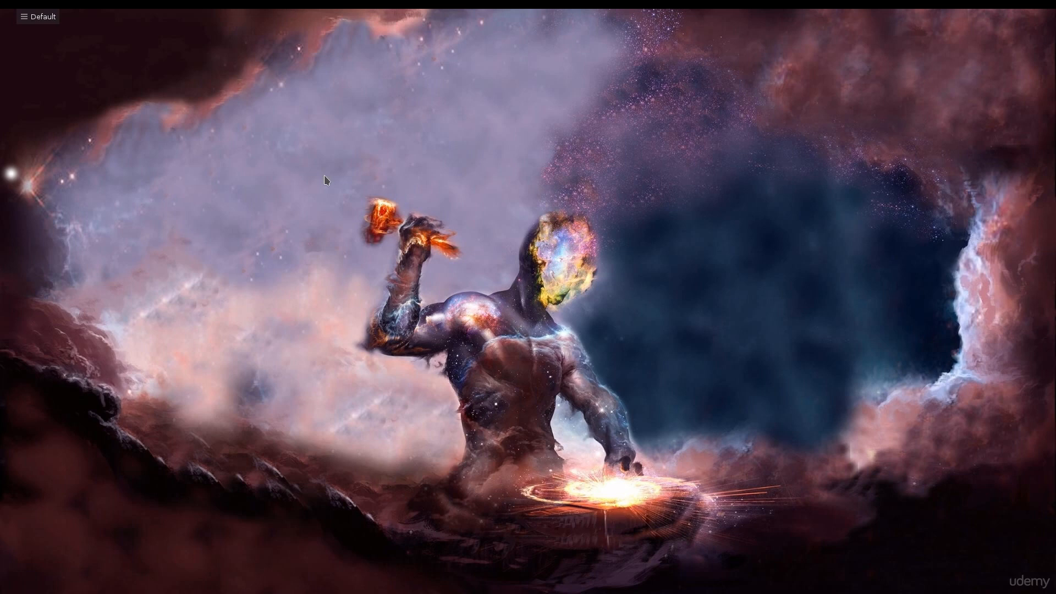
{"action": "mouse_move", "coordinate": [46, 10]}
{"action": "left_click", "coordinate": [24, 45]}
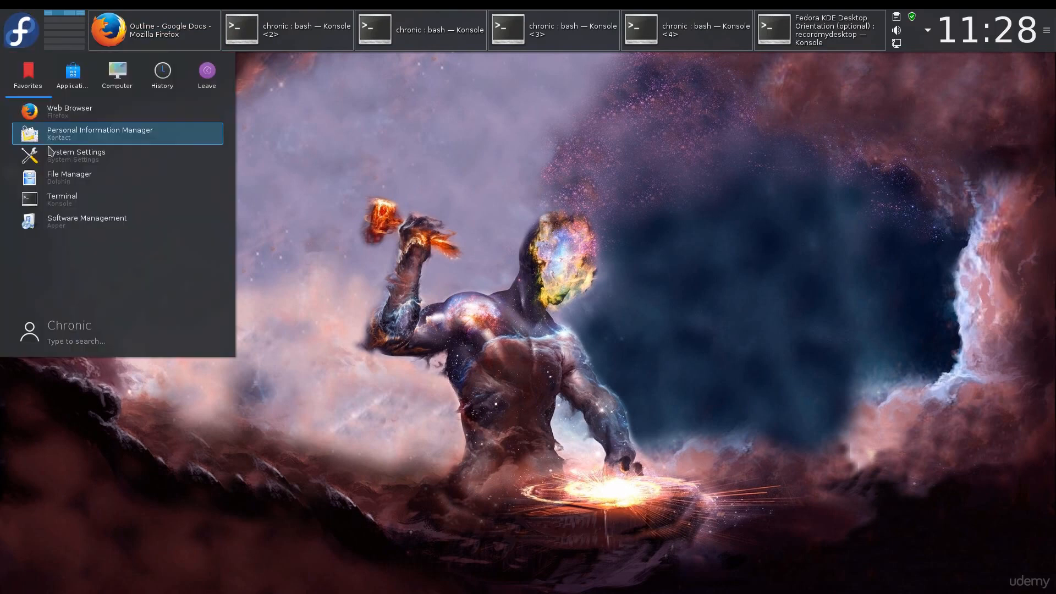
{"action": "left_click", "coordinate": [70, 156]}
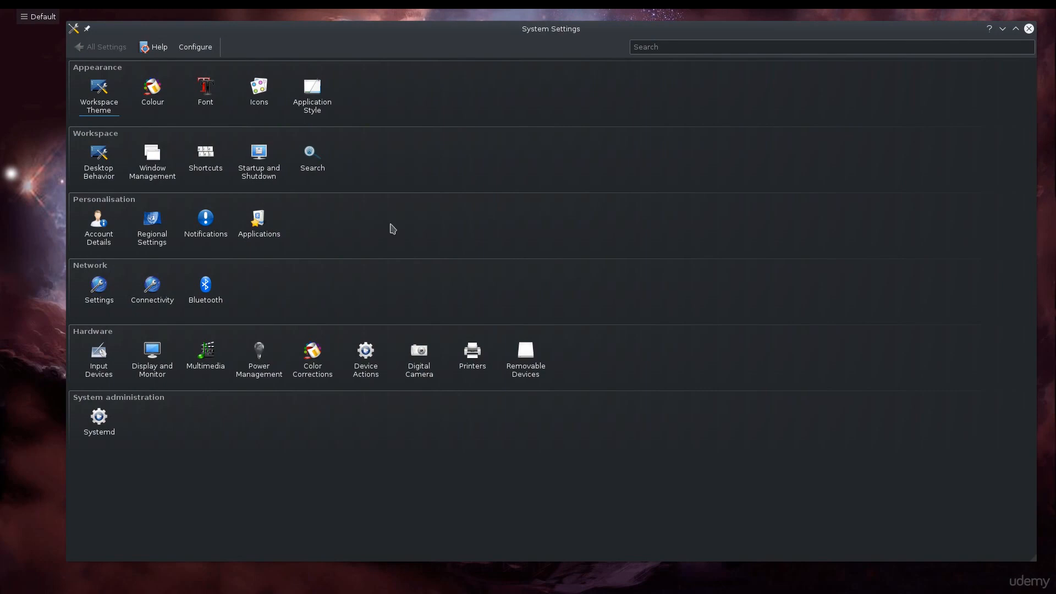
{"action": "left_click", "coordinate": [165, 357]}
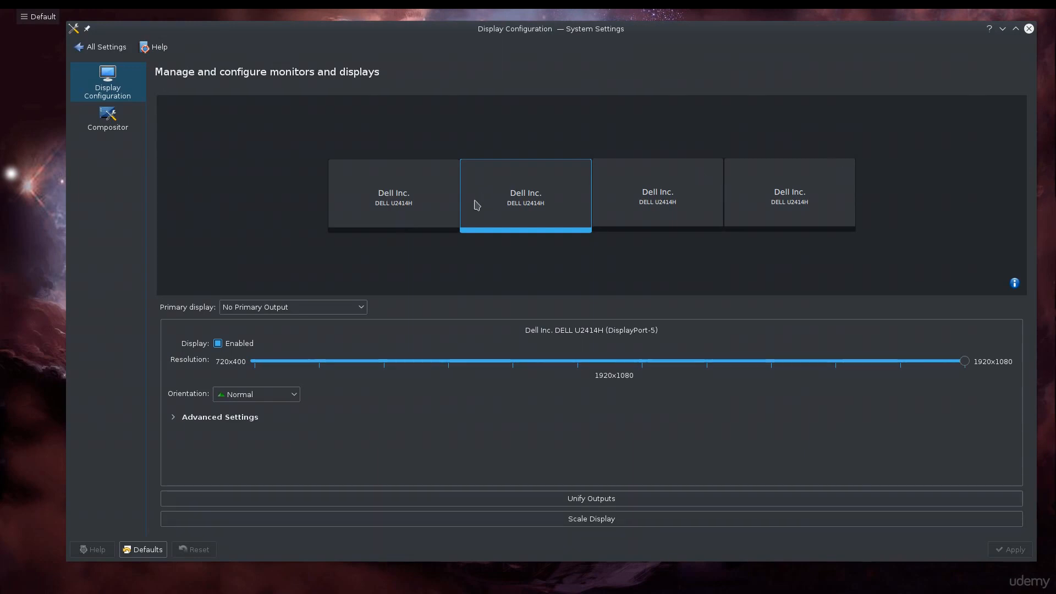
{"action": "left_click", "coordinate": [109, 52]}
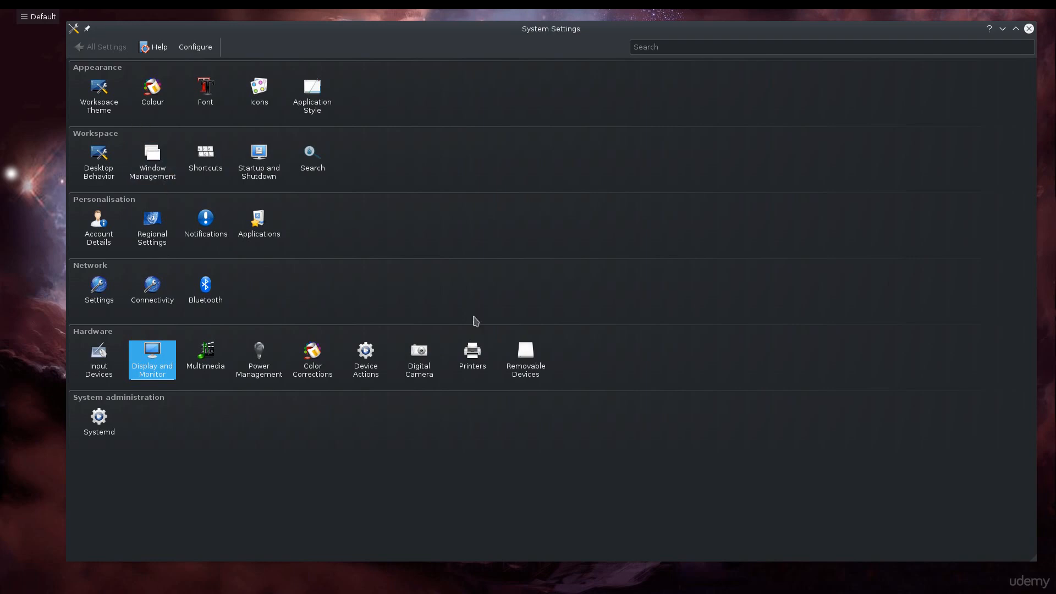
Step: Apply the Breeze Light desktop theme under Workspace Theme
{"action": "left_click", "coordinate": [114, 110]}
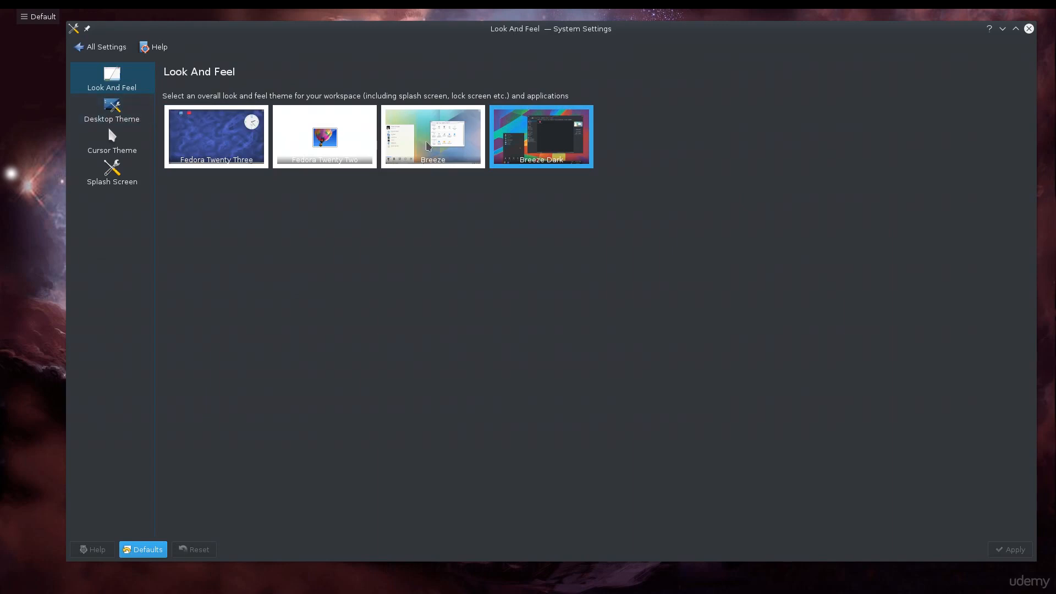
{"action": "left_click", "coordinate": [126, 106]}
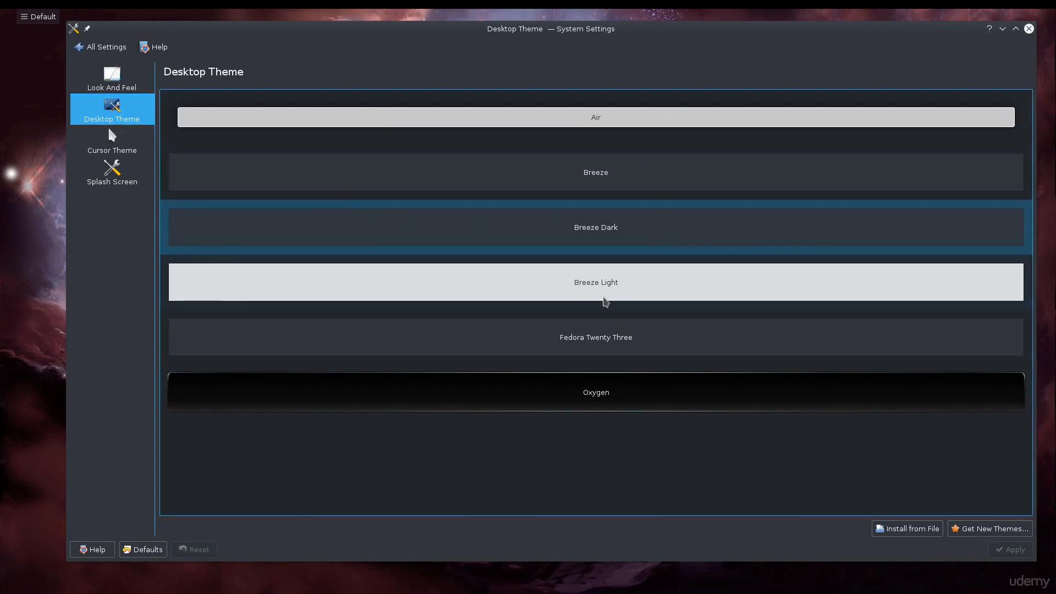
{"action": "left_click", "coordinate": [667, 275]}
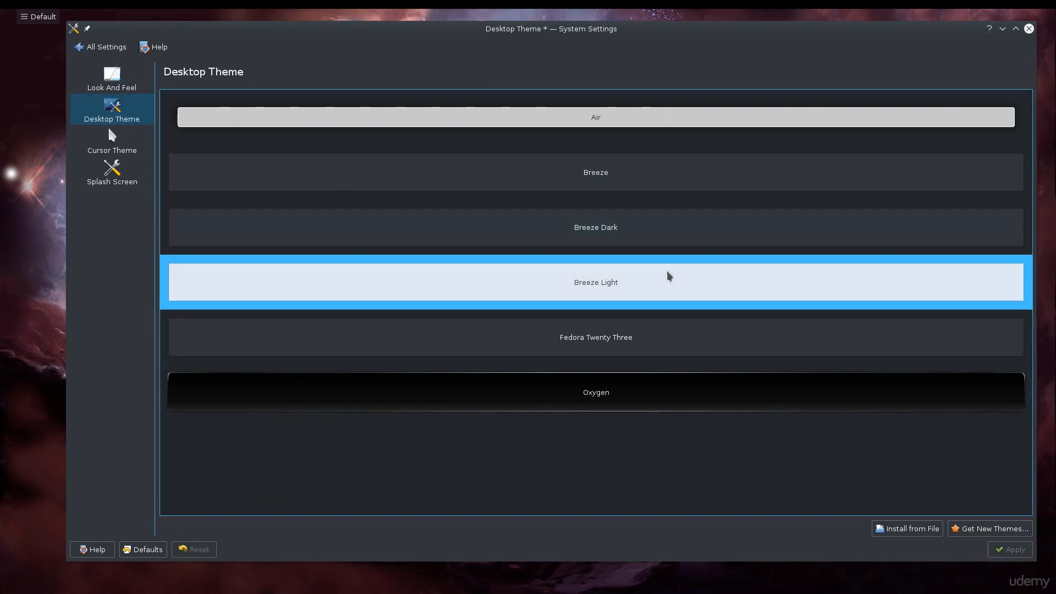
{"action": "left_click", "coordinate": [1009, 549]}
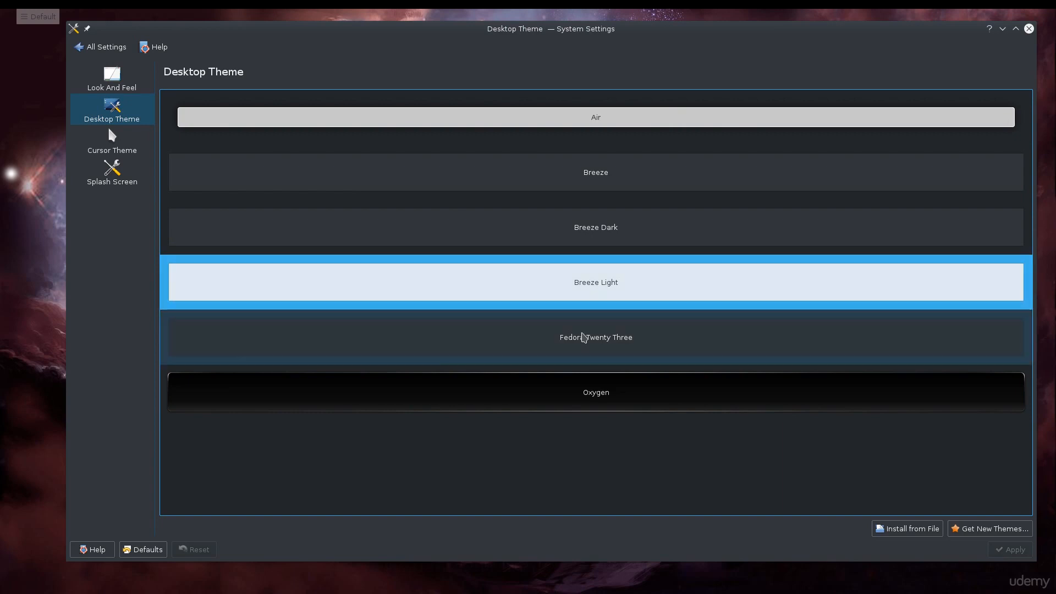
Step: Apply the Oxygen desktop theme
{"action": "left_click", "coordinate": [585, 384]}
{"action": "left_click", "coordinate": [1009, 549]}
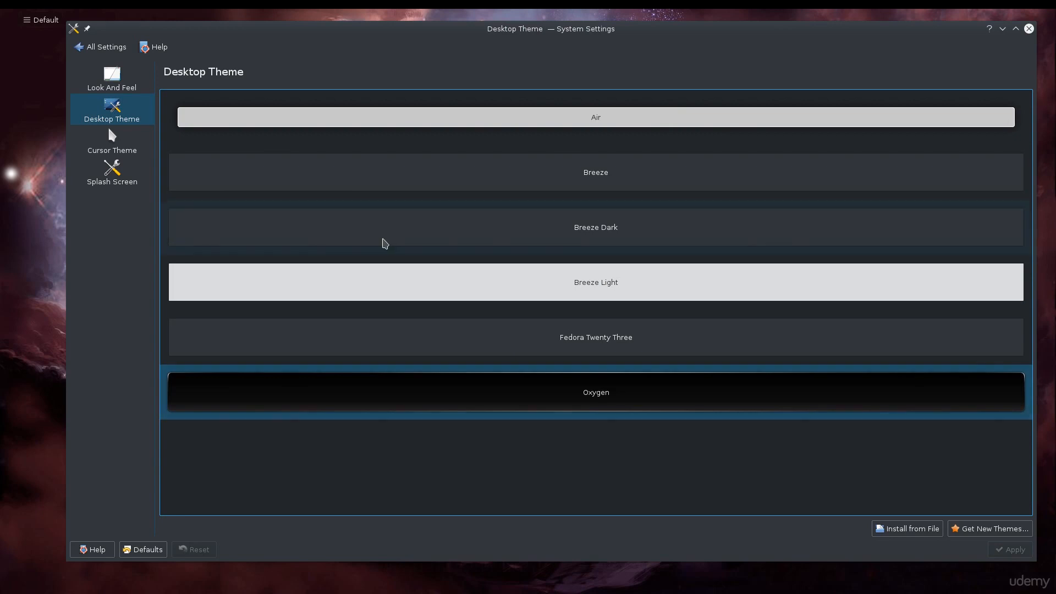
Step: Browse the Cursor Theme and Splash Screen settings pages
{"action": "mouse_move", "coordinate": [425, 11]}
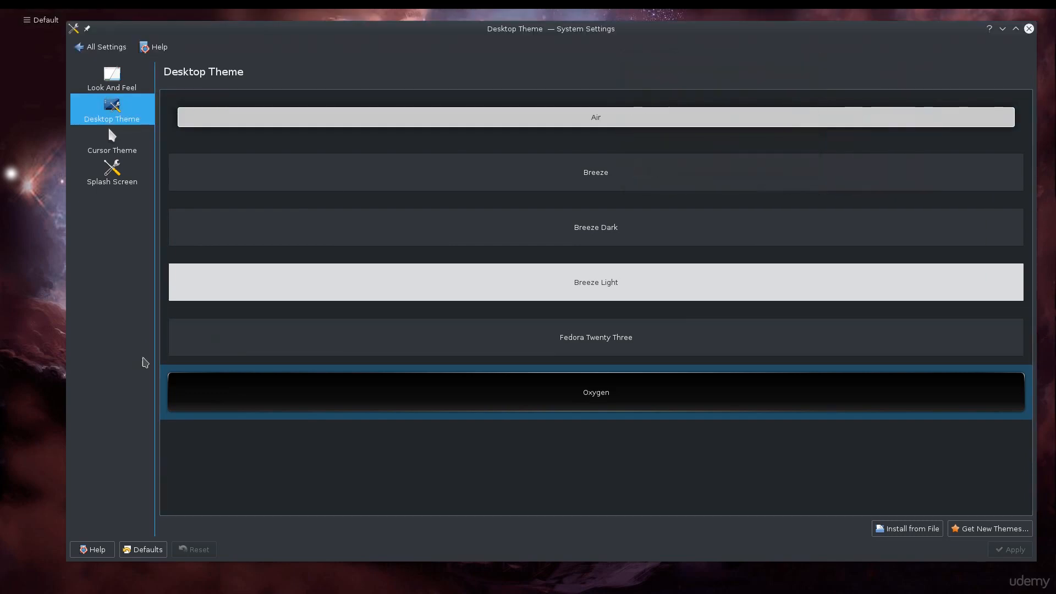
{"action": "left_click", "coordinate": [111, 138]}
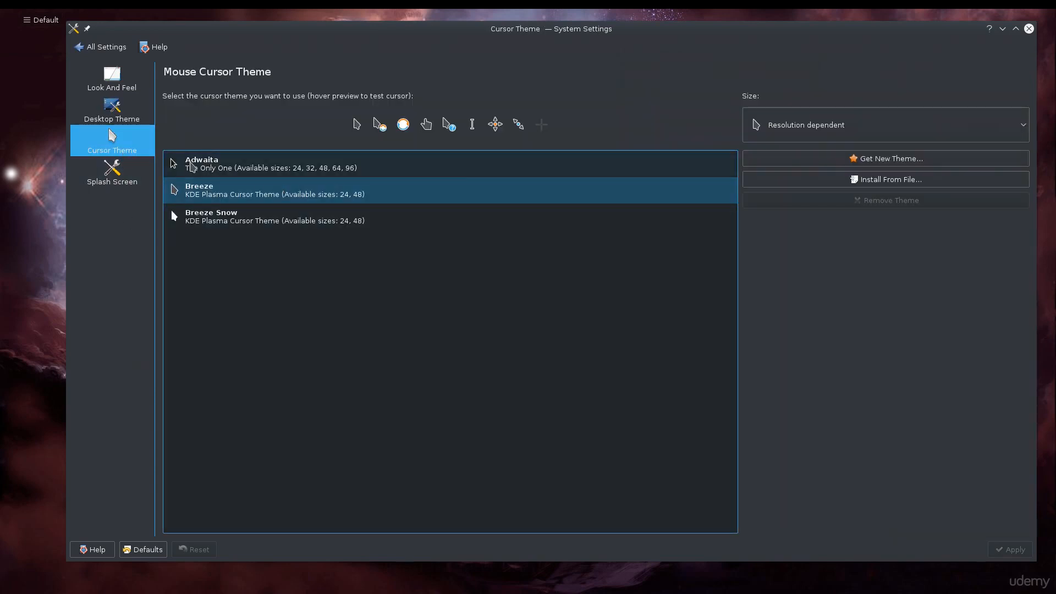
{"action": "left_click", "coordinate": [88, 186]}
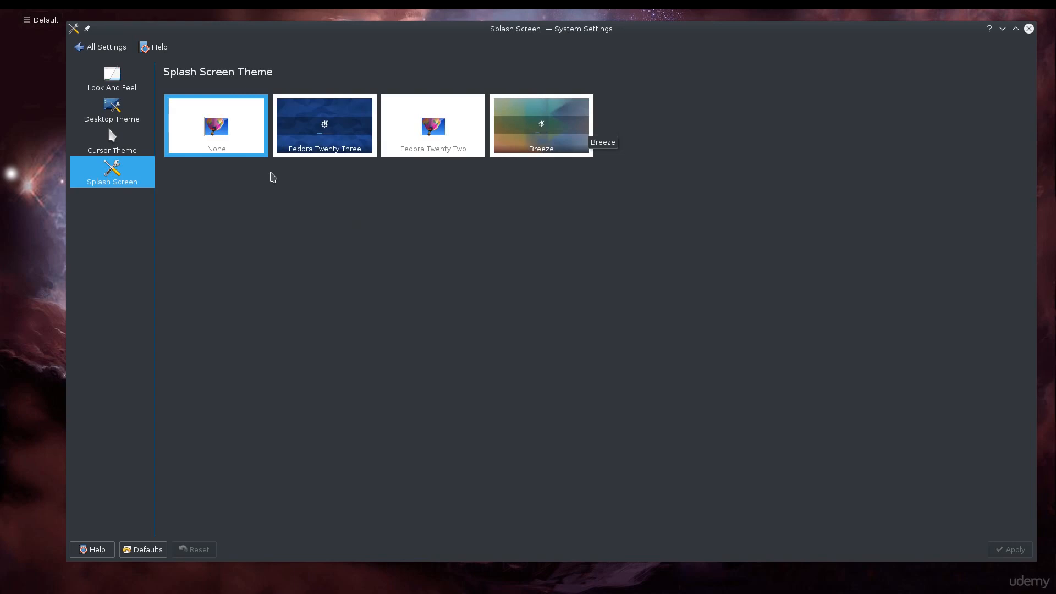
Step: Open the Fonts settings and the Font Management page, then return to all settings
{"action": "left_click", "coordinate": [106, 49]}
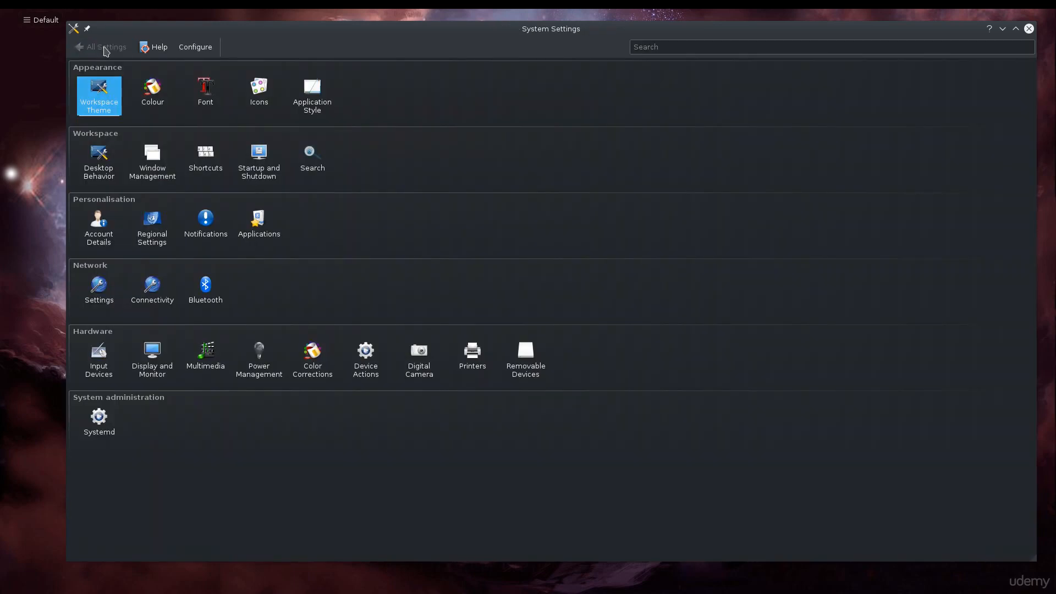
{"action": "left_click", "coordinate": [201, 85]}
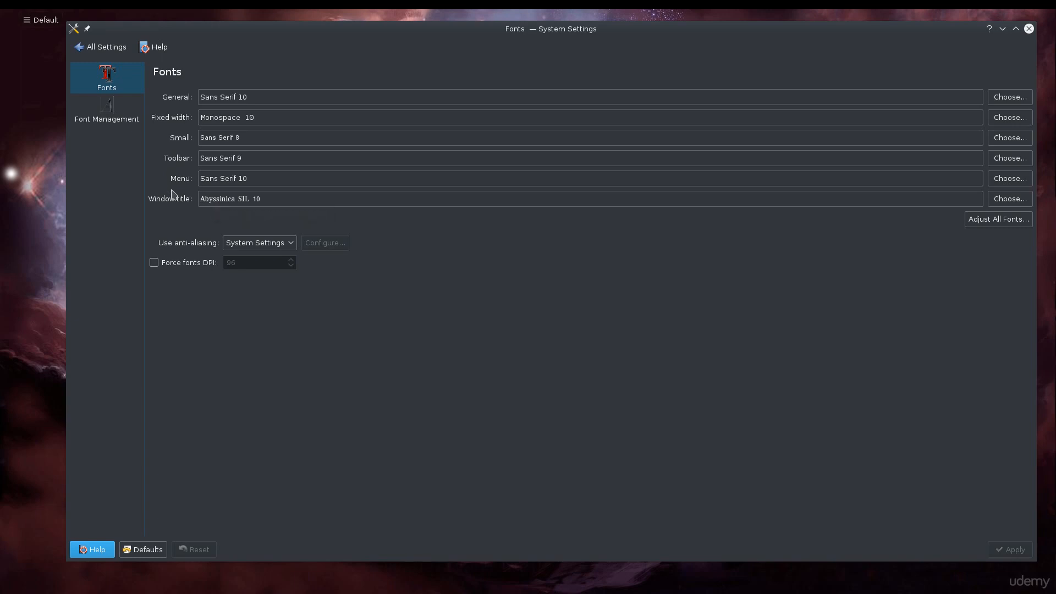
{"action": "left_click", "coordinate": [113, 120]}
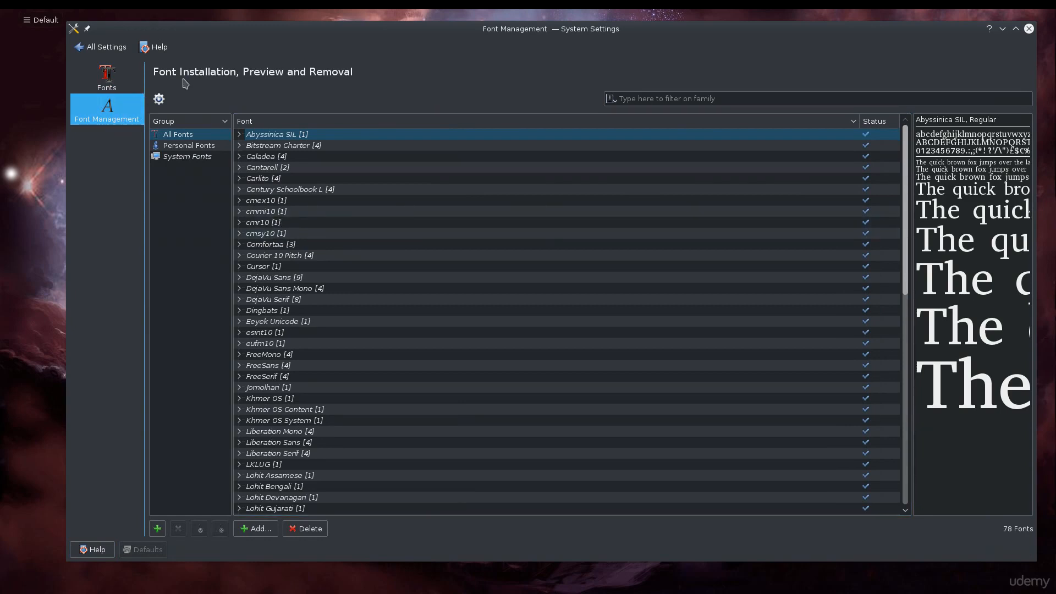
{"action": "left_click", "coordinate": [119, 53]}
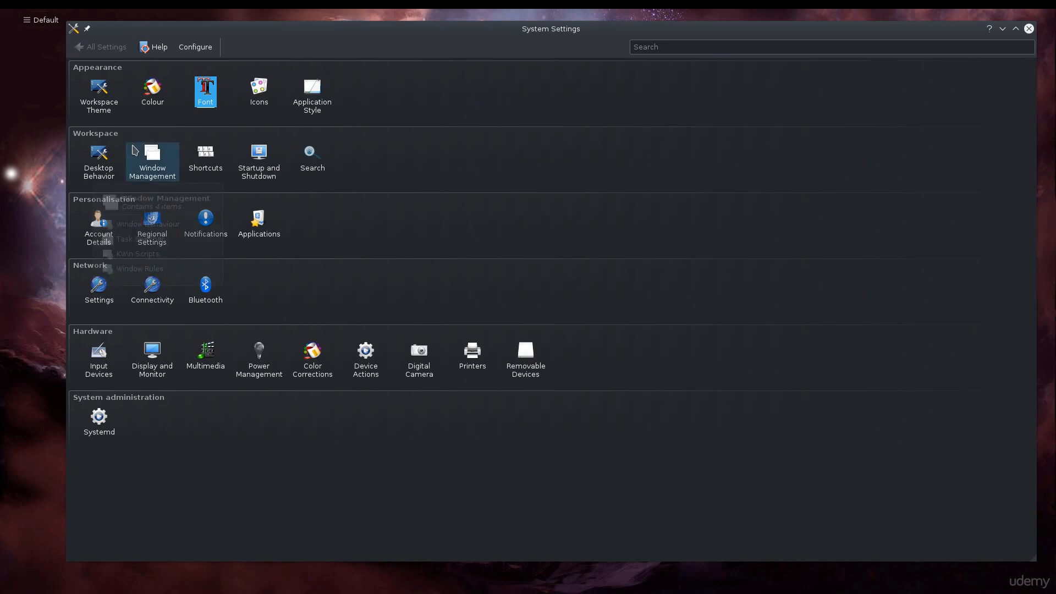
Step: Open Application Style and view the Widget Style and Window Decorations pages
{"action": "left_click", "coordinate": [309, 92]}
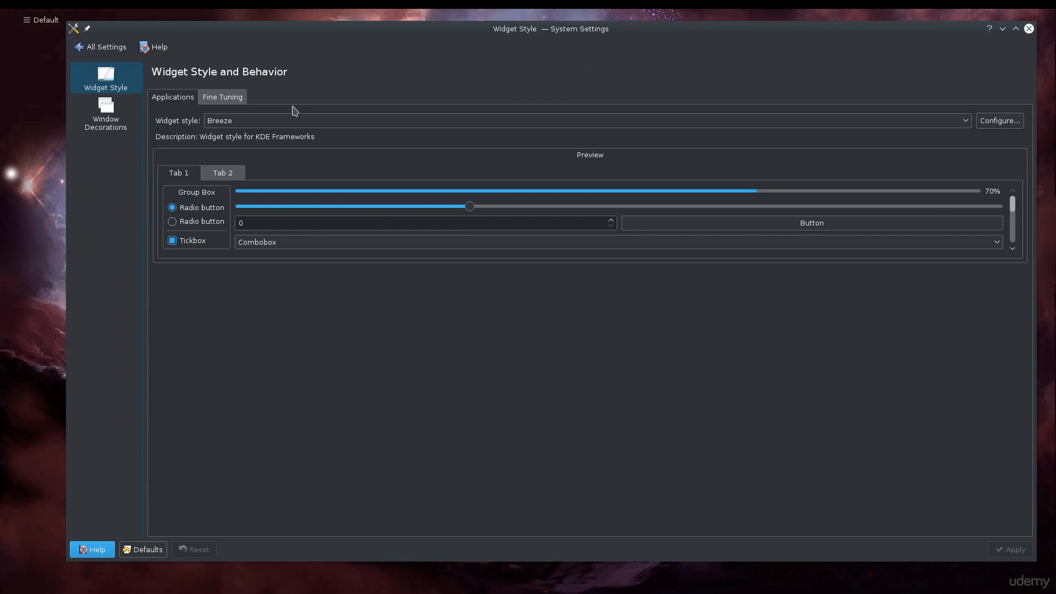
{"action": "left_click", "coordinate": [129, 126]}
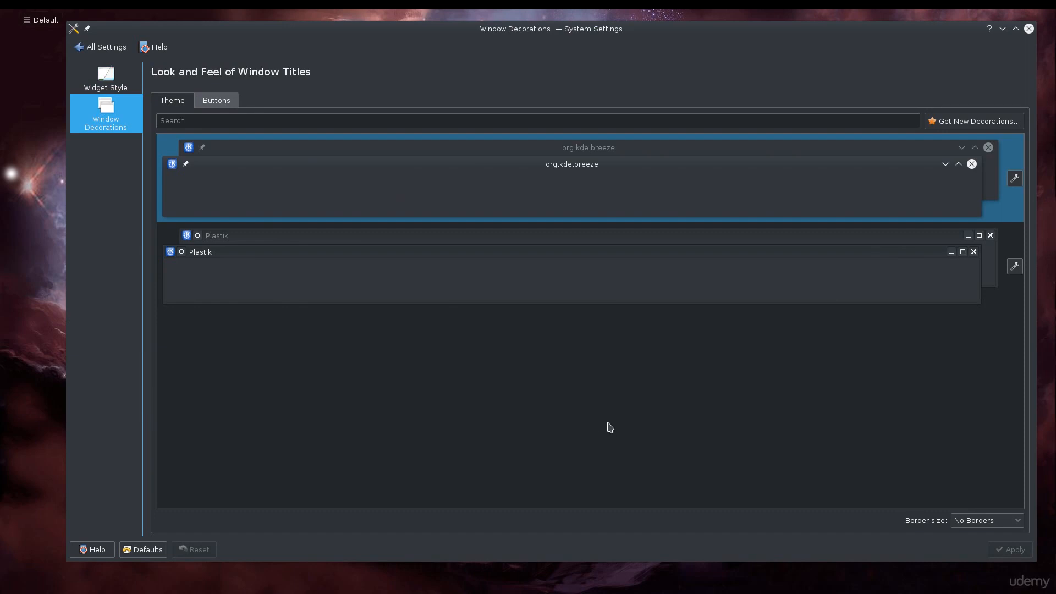
{"action": "left_click", "coordinate": [213, 105]}
{"action": "left_click", "coordinate": [181, 105]}
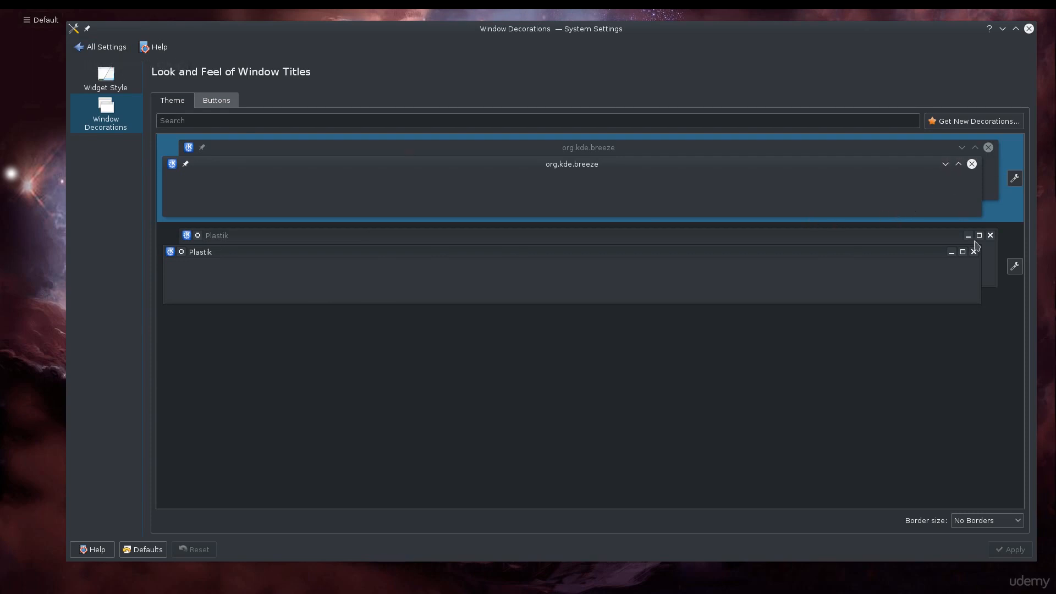
Step: Select the Plastik window decoration, then reselect Breeze
{"action": "left_click", "coordinate": [831, 294]}
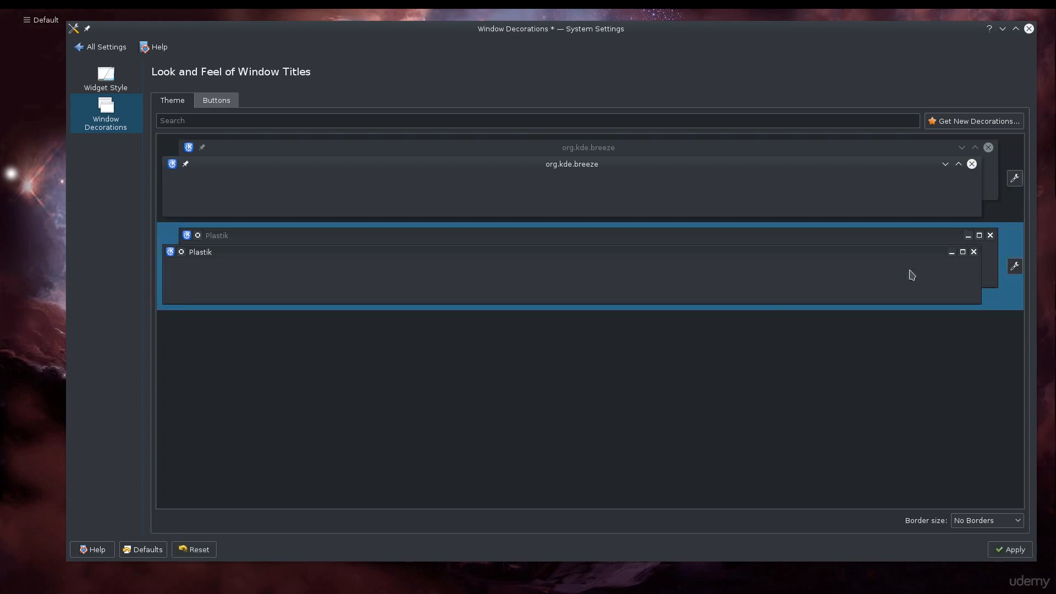
{"action": "left_click", "coordinate": [899, 209]}
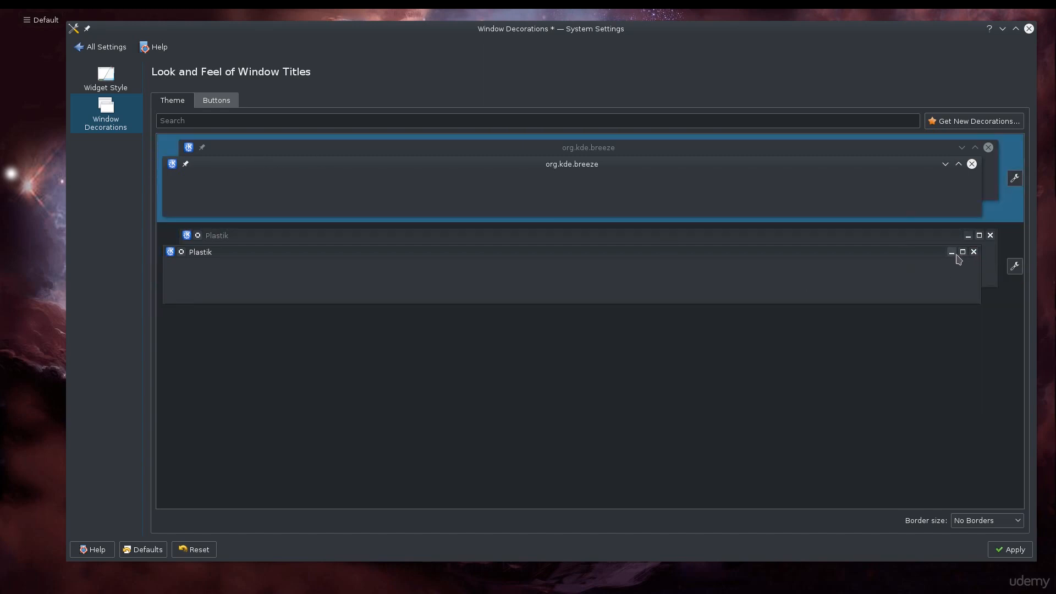
Step: Return to all settings and open the Desktop Effects page under Desktop Behavior
{"action": "left_click", "coordinate": [102, 50]}
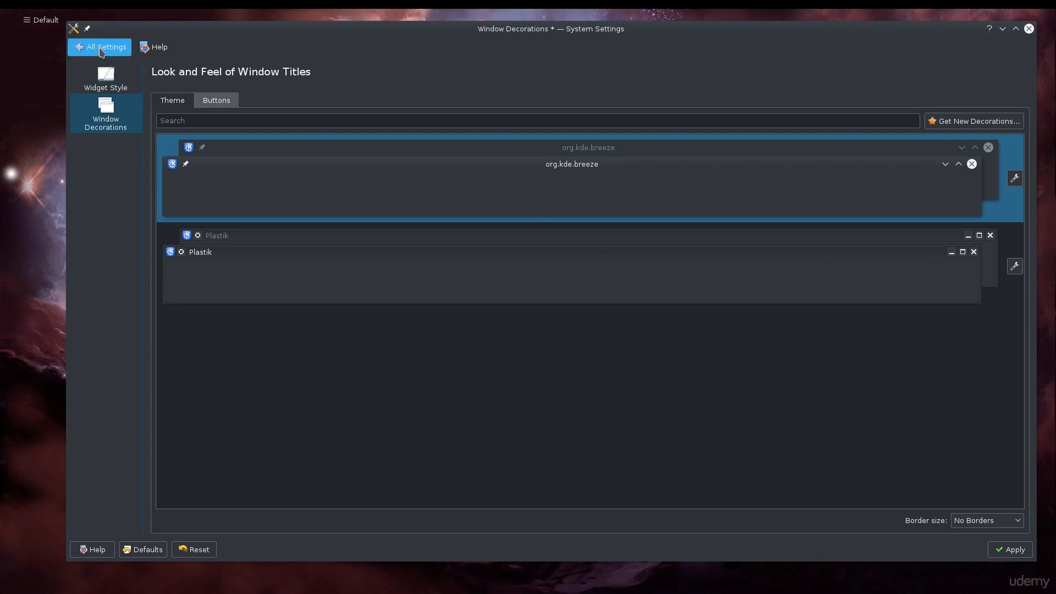
{"action": "left_click", "coordinate": [597, 293]}
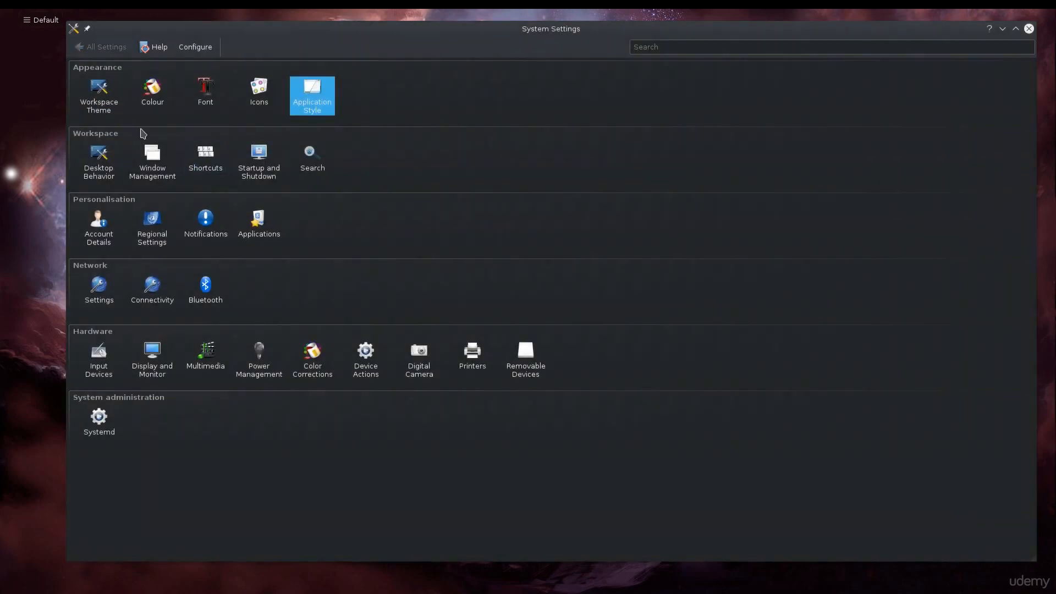
{"action": "left_click", "coordinate": [110, 181]}
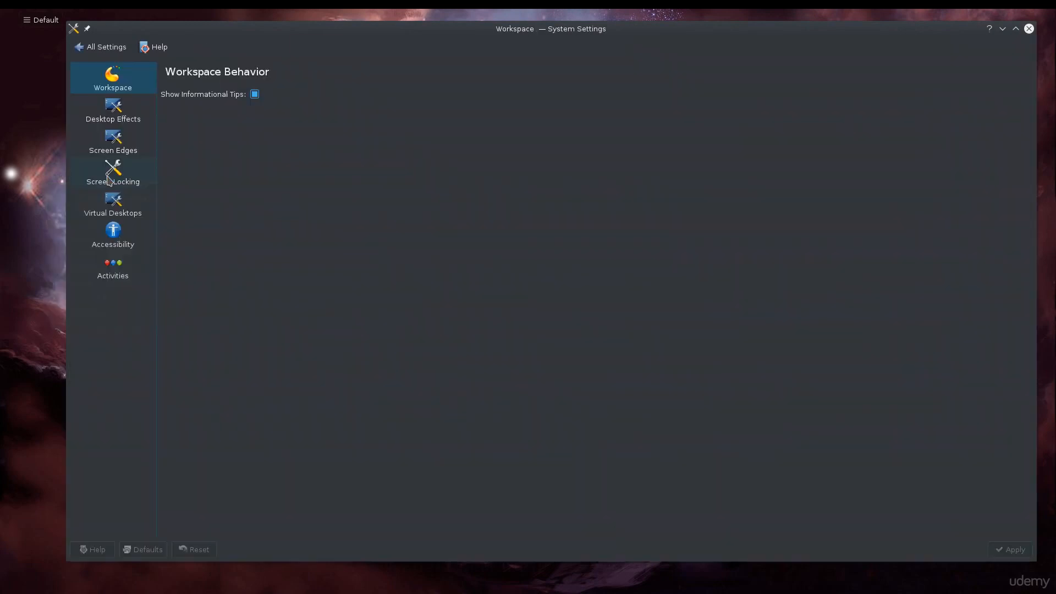
{"action": "left_click", "coordinate": [132, 117]}
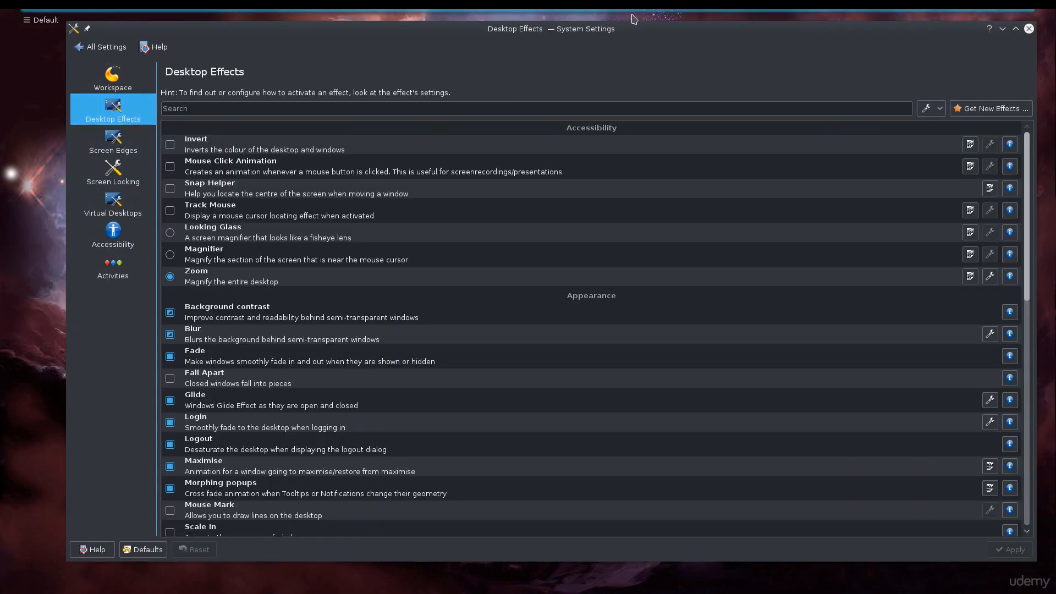
Step: Move and shrink the System Settings window toward the middle of the screen
{"action": "left_click_drag", "start_coordinate": [596, 44], "coordinate": [569, 83]}
{"action": "left_click_drag", "start_coordinate": [1004, 70], "coordinate": [841, 321]}
{"action": "left_click_drag", "start_coordinate": [493, 333], "coordinate": [624, 156]}
Step: Show and hide the drop-down terminal, then bring Konsole forward and minimize it
{"action": "key", "text": "F12"}
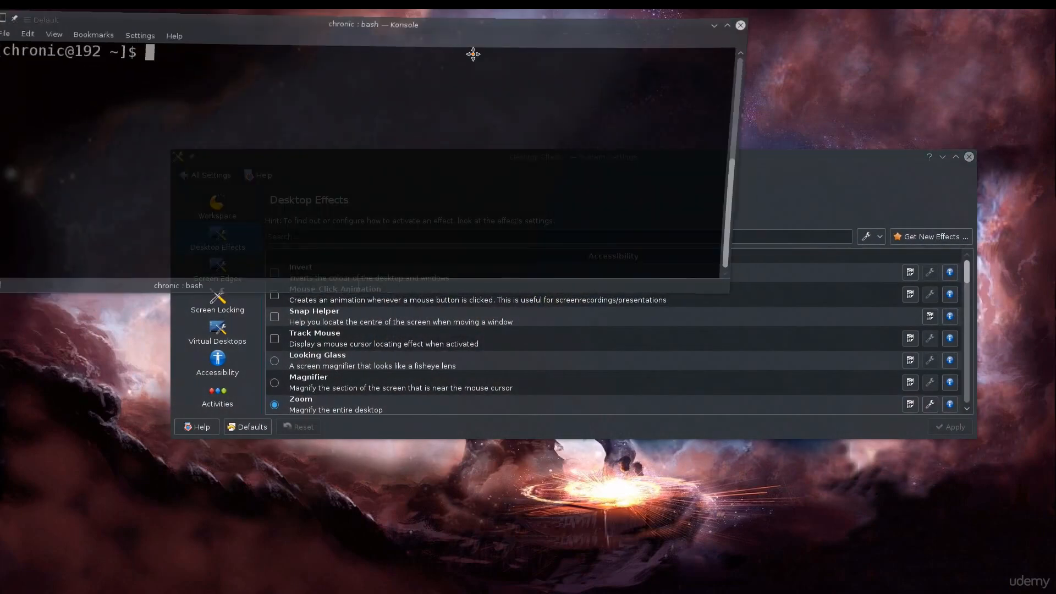
{"action": "key", "text": "F12"}
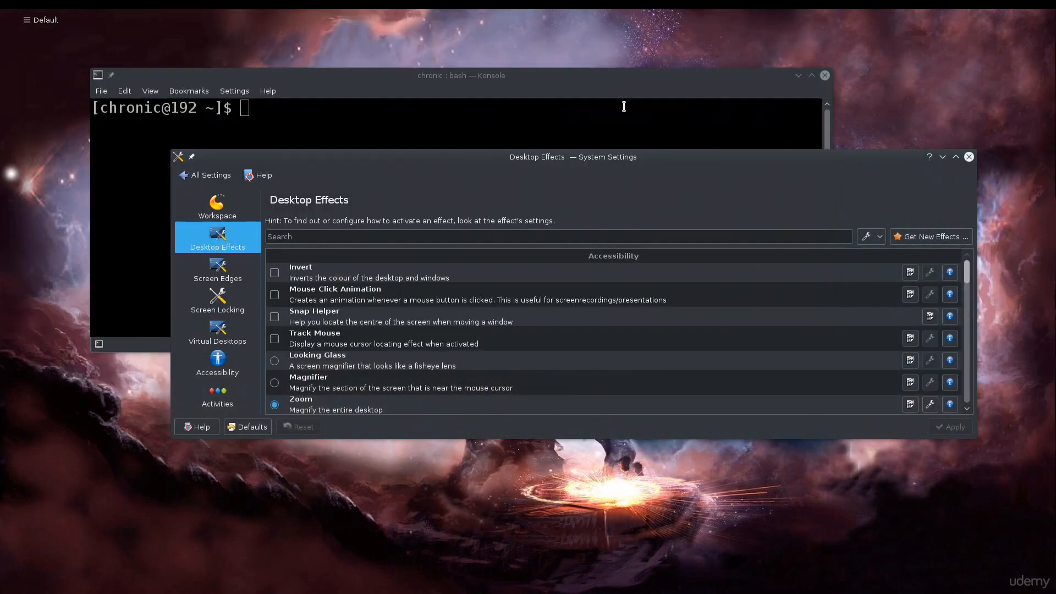
{"action": "left_click", "coordinate": [620, 100]}
{"action": "left_click", "coordinate": [866, 184]}
{"action": "left_click", "coordinate": [691, 93]}
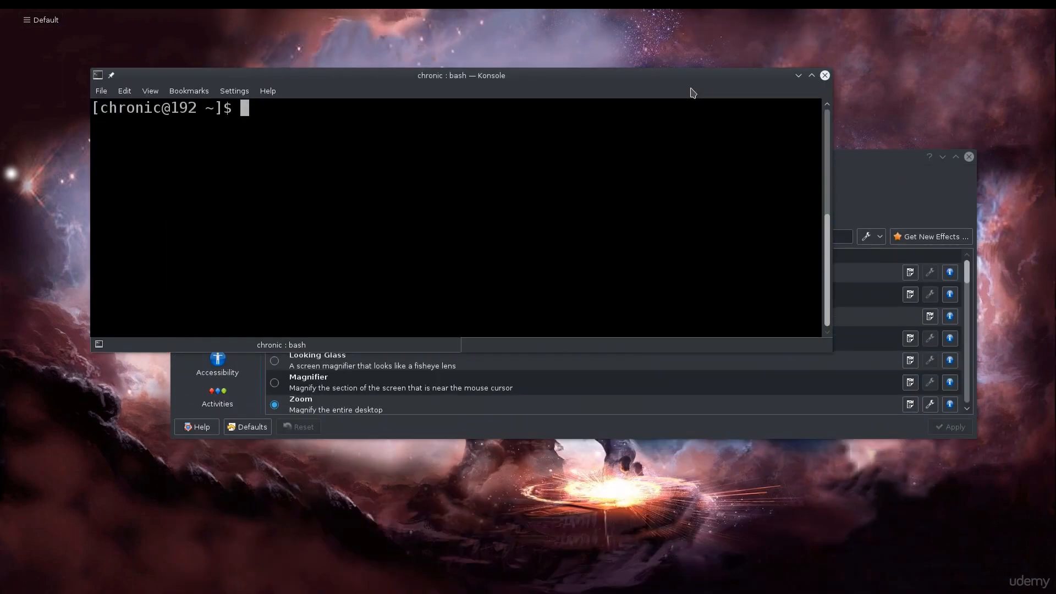
{"action": "left_click", "coordinate": [798, 77]}
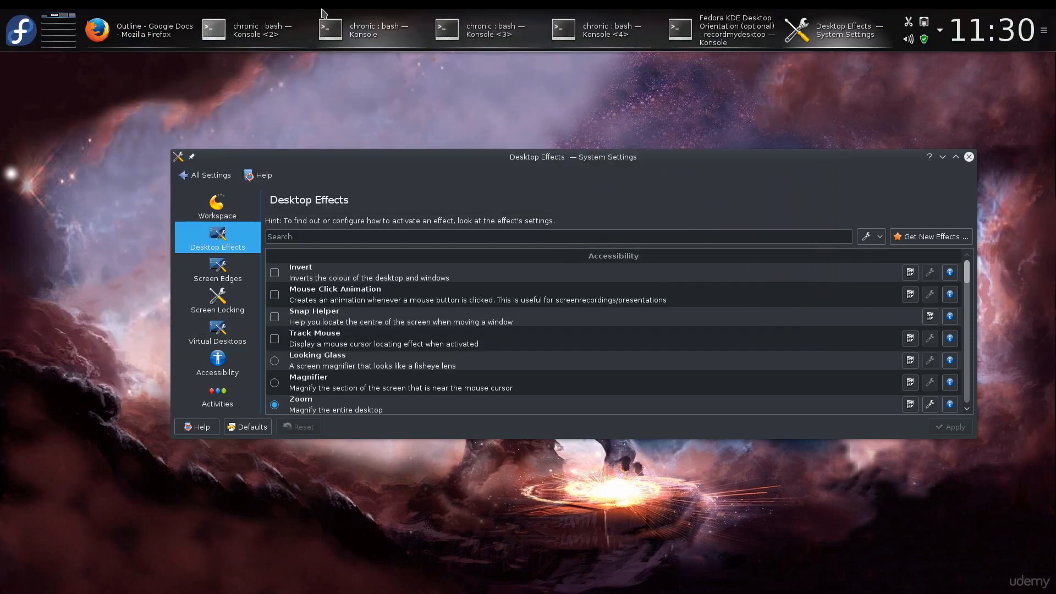
Step: Restore Konsole from the task manager and minimize it again
{"action": "left_click", "coordinate": [358, 16]}
{"action": "left_click", "coordinate": [355, 17]}
{"action": "left_click", "coordinate": [354, 18]}
{"action": "left_click", "coordinate": [798, 76]}
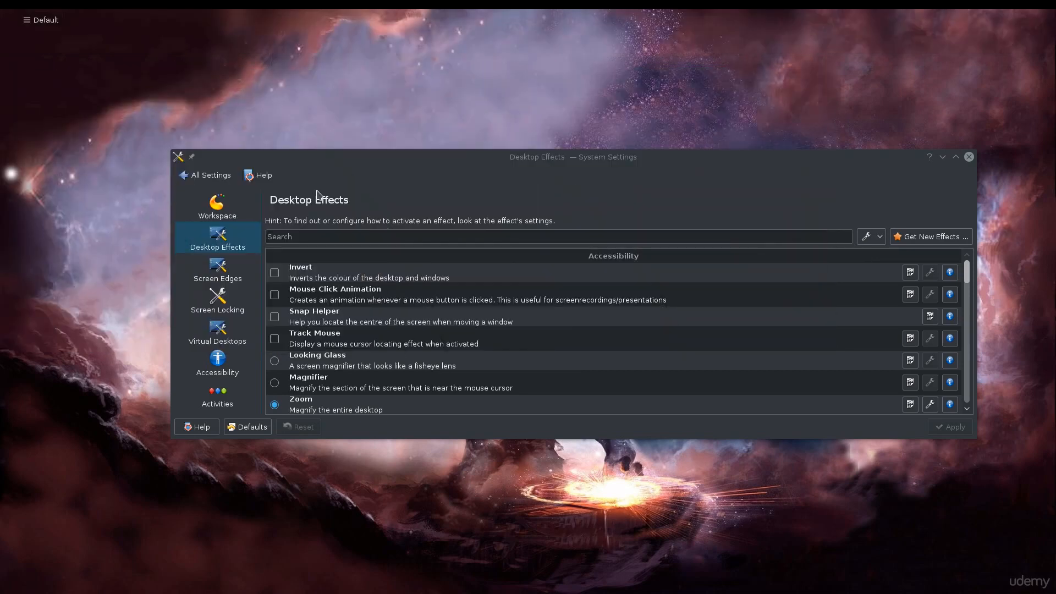
Step: Maximize the System Settings window and scroll through the Desktop Effects list
{"action": "double_click", "coordinate": [568, 157]}
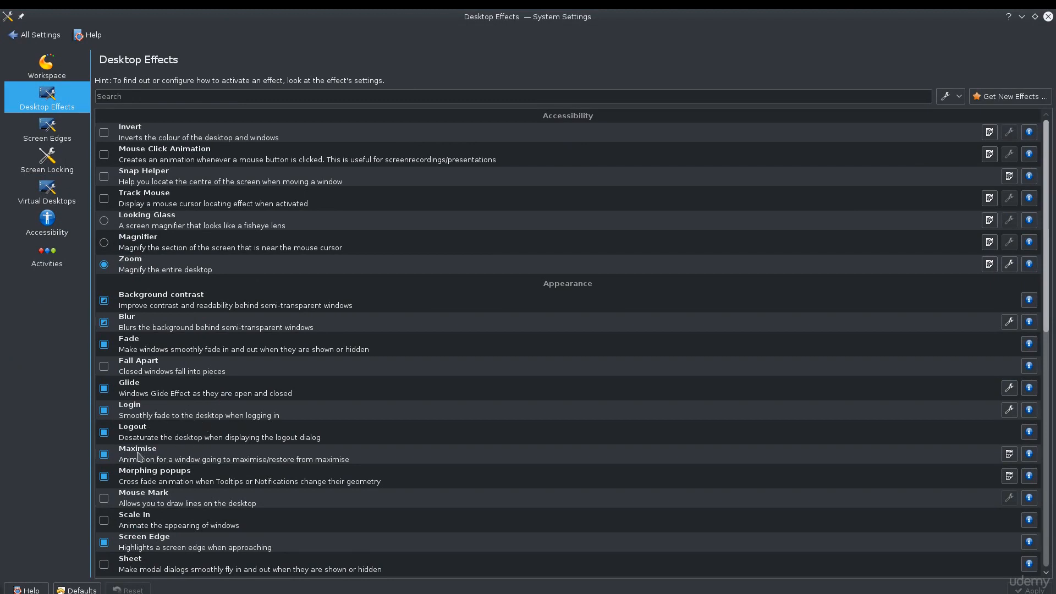
{"action": "scroll", "coordinate": [259, 484], "scroll_direction": "down", "scroll_amount": 1}
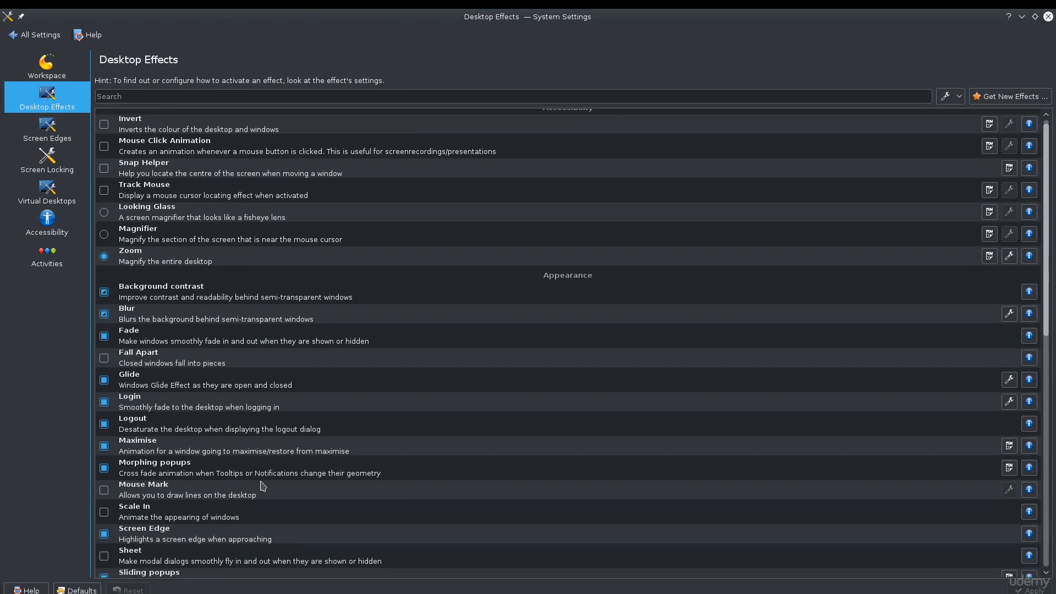
{"action": "scroll", "coordinate": [263, 486], "scroll_direction": "down", "scroll_amount": 1}
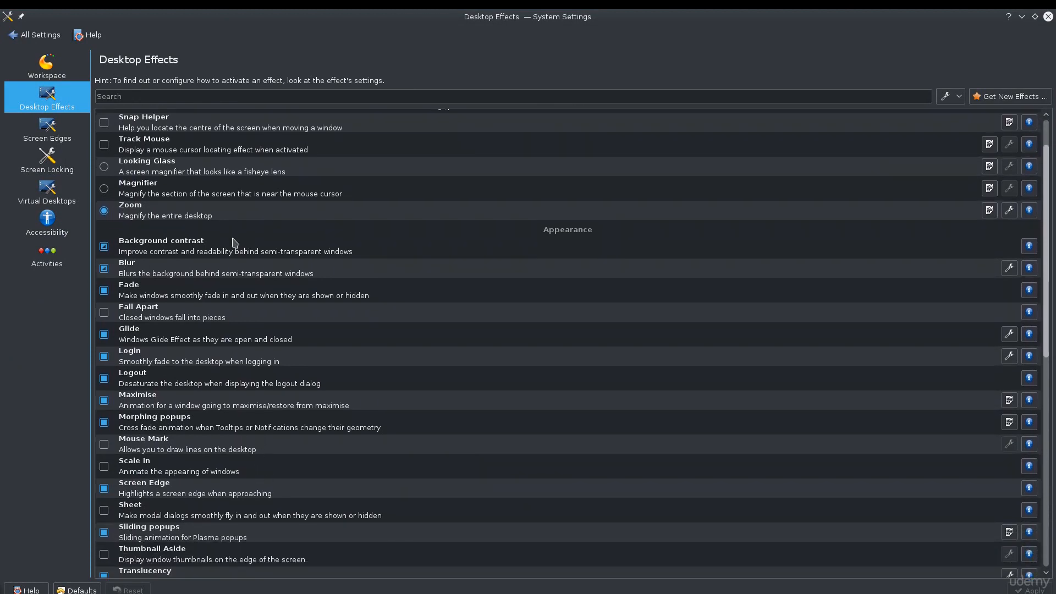
Step: Scroll further down the Desktop Effects list to the Window Management effects
{"action": "scroll", "coordinate": [236, 374], "scroll_direction": "down", "scroll_amount": 1}
{"action": "scroll", "coordinate": [235, 377], "scroll_direction": "down", "scroll_amount": 9}
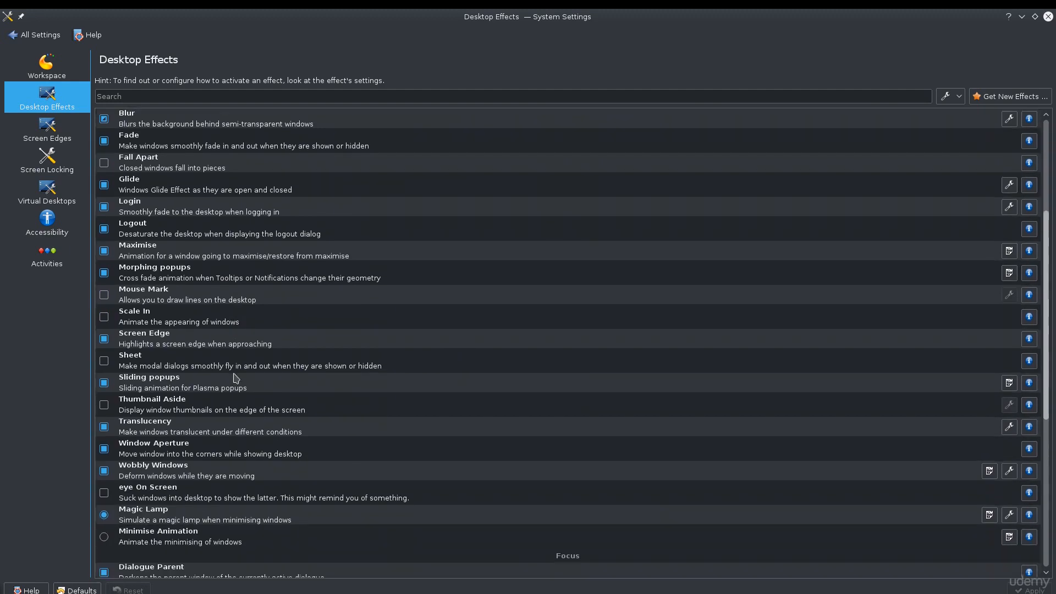
{"action": "scroll", "coordinate": [235, 377], "scroll_direction": "down", "scroll_amount": 2}
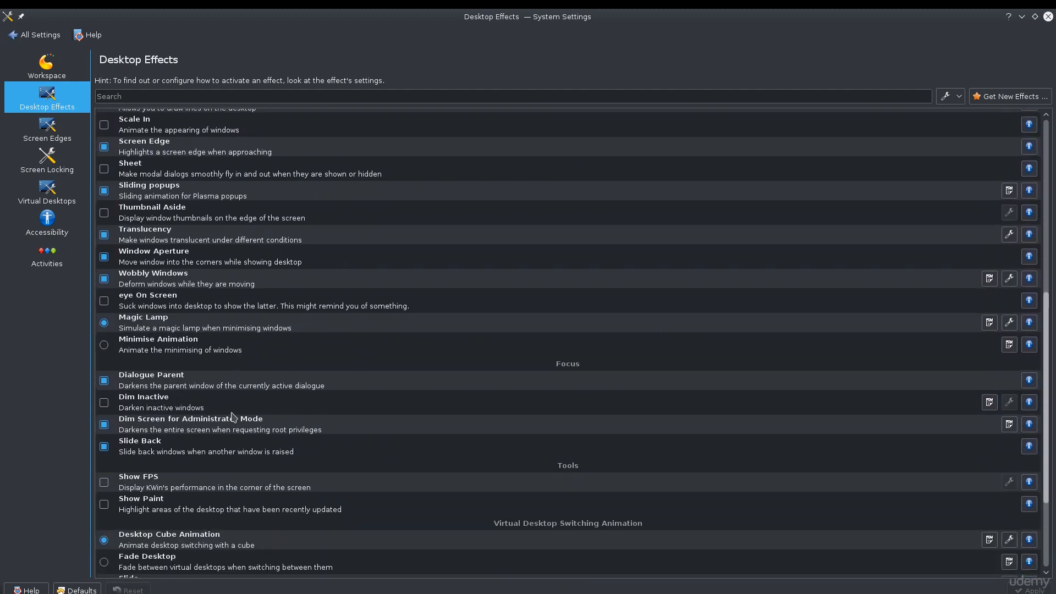
{"action": "scroll", "coordinate": [234, 462], "scroll_direction": "down", "scroll_amount": 2}
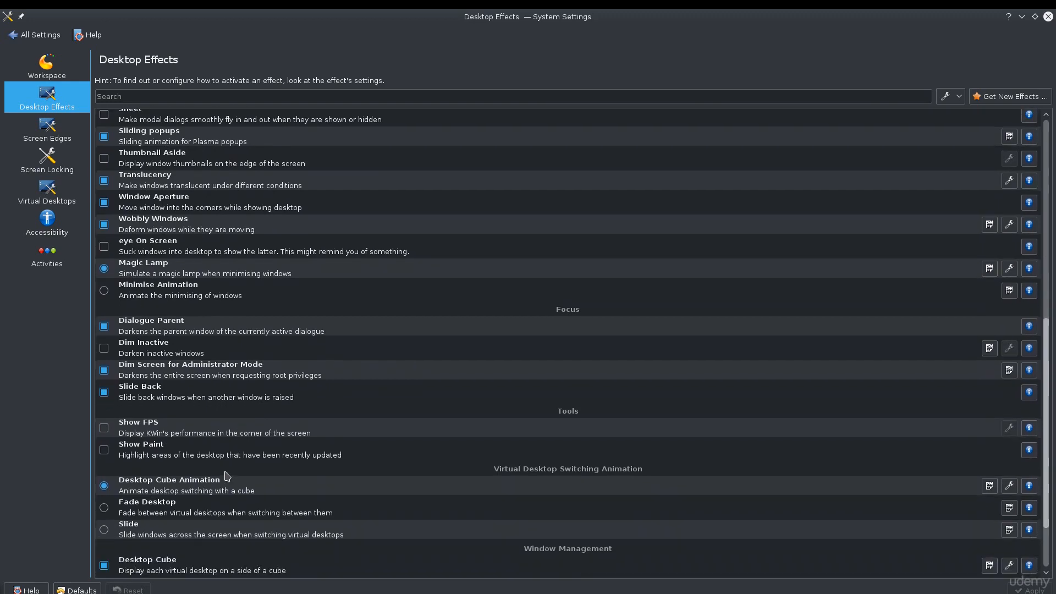
{"action": "scroll", "coordinate": [227, 475], "scroll_direction": "down", "scroll_amount": 3}
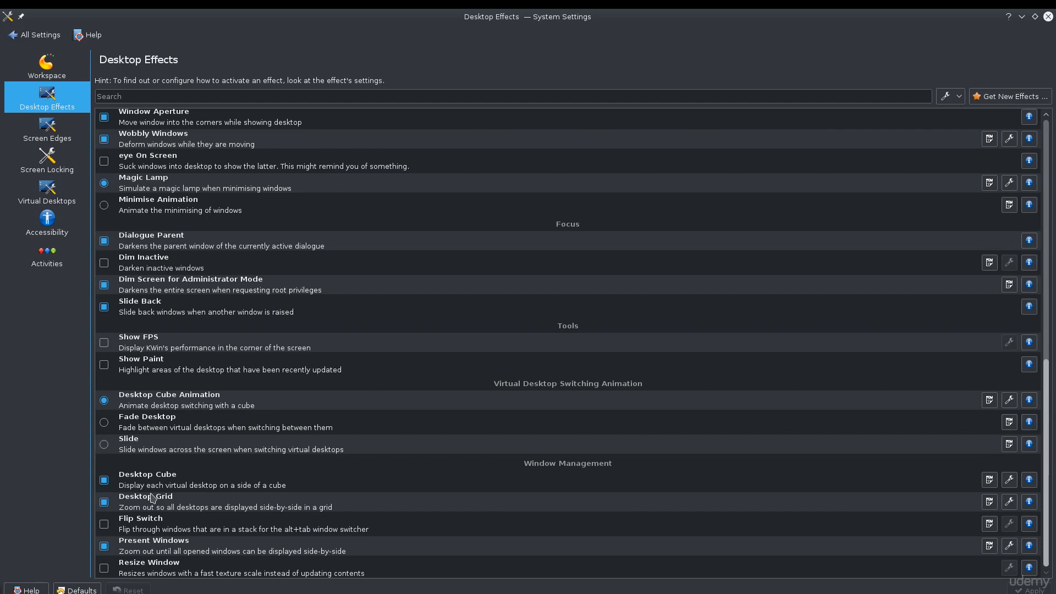
Step: Select the Desktop Cube effect, then trigger the desktop overview effect and dismiss it
{"action": "left_click", "coordinate": [188, 482]}
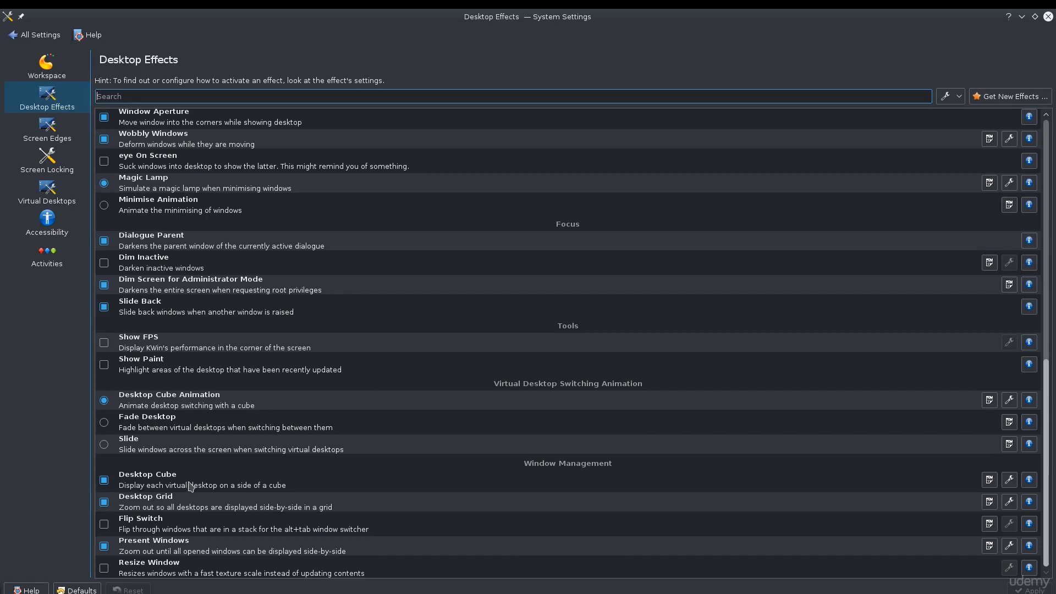
{"action": "left_click", "coordinate": [190, 486]}
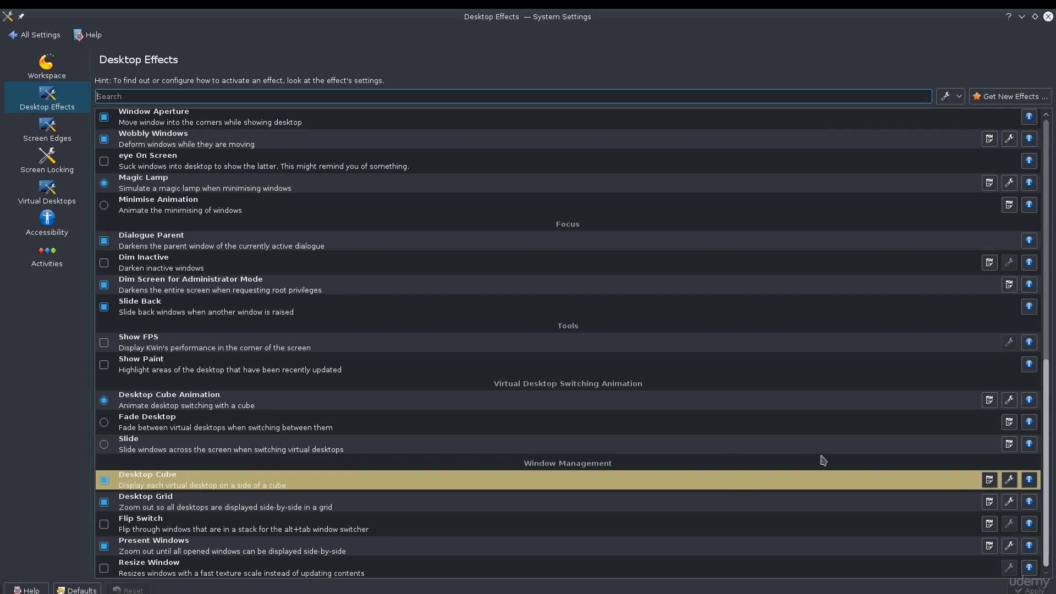
{"action": "key", "text": "ctrl+F11"}
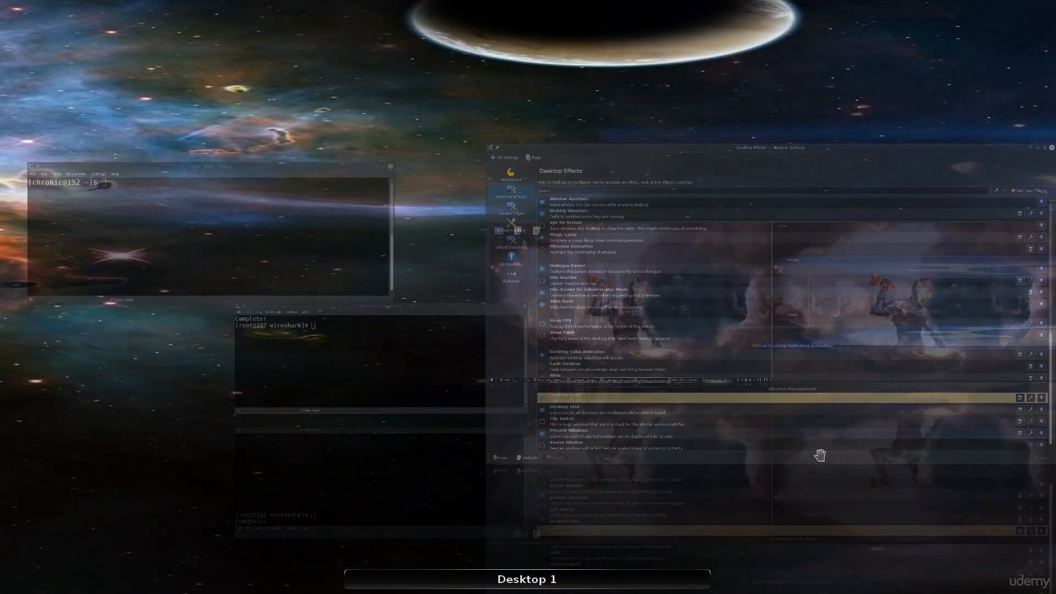
{"action": "key", "text": "Escape"}
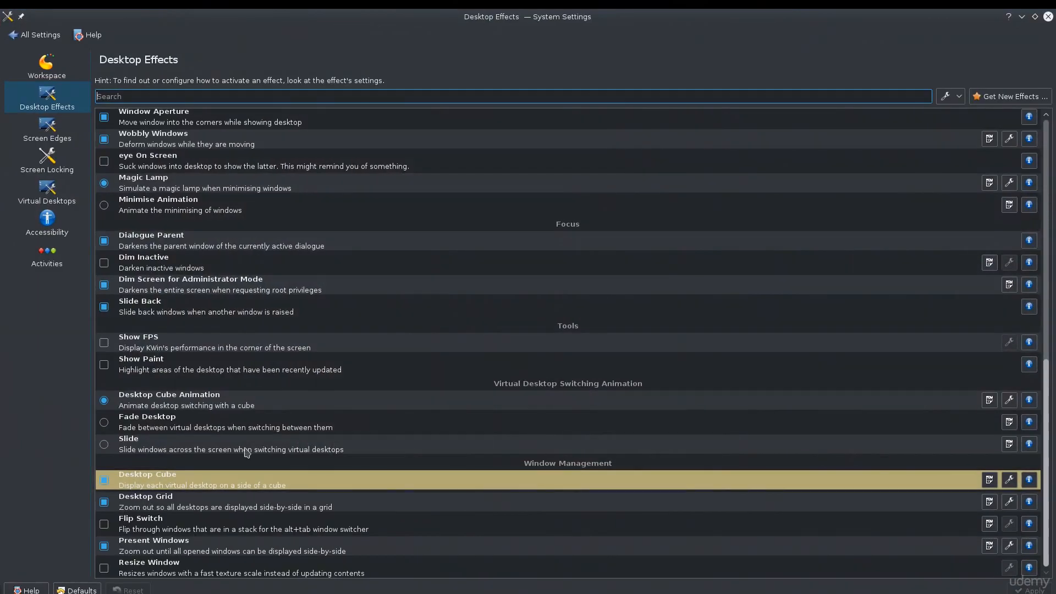
Step: Open the Desktop Cube effect settings, review its Advanced and Basic tabs, and close the dialog
{"action": "left_click", "coordinate": [1009, 479]}
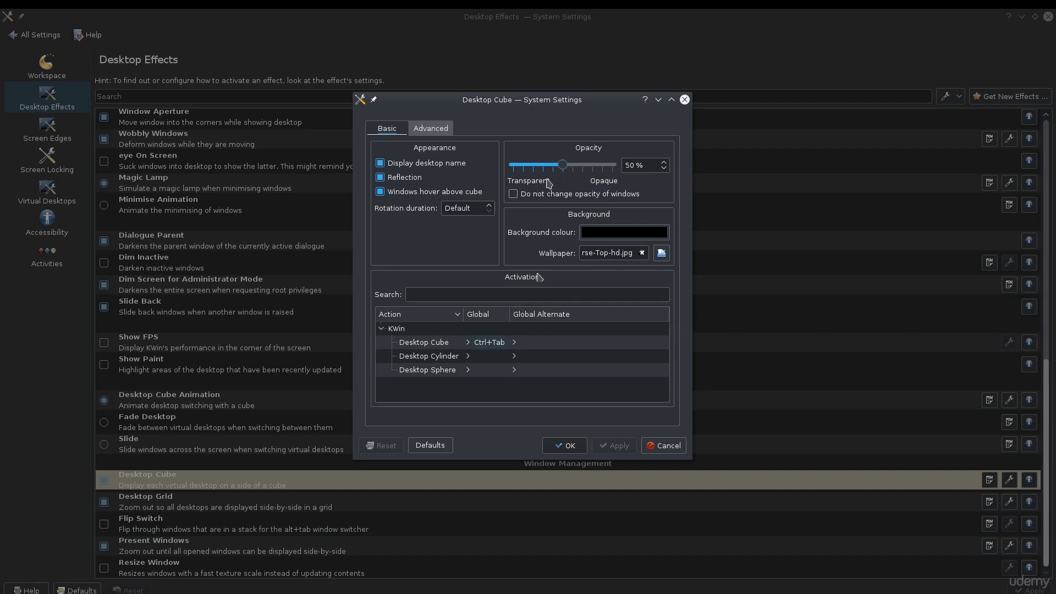
{"action": "left_click", "coordinate": [441, 133]}
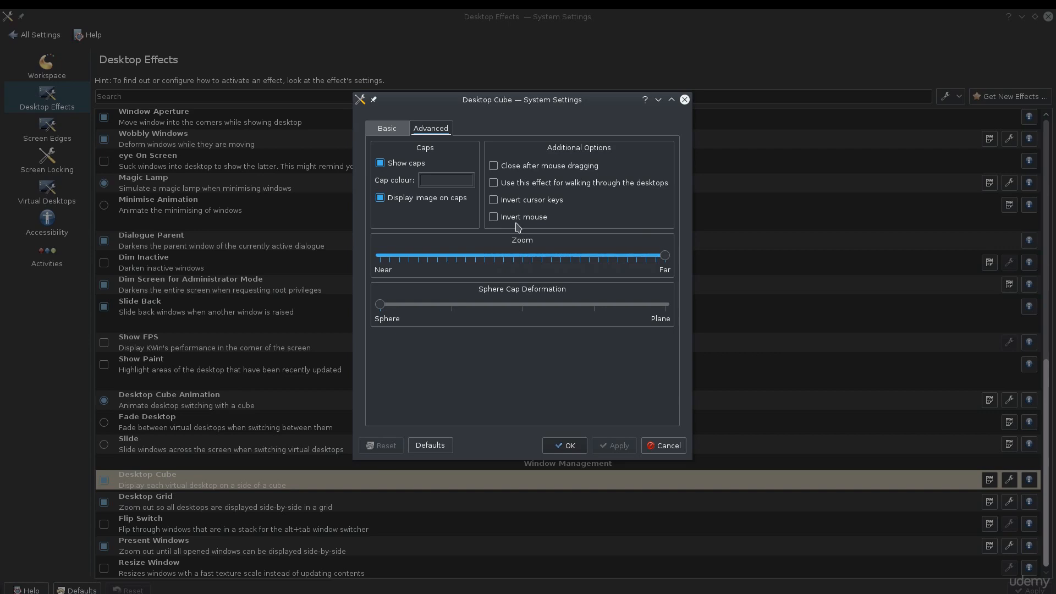
{"action": "left_click", "coordinate": [395, 130]}
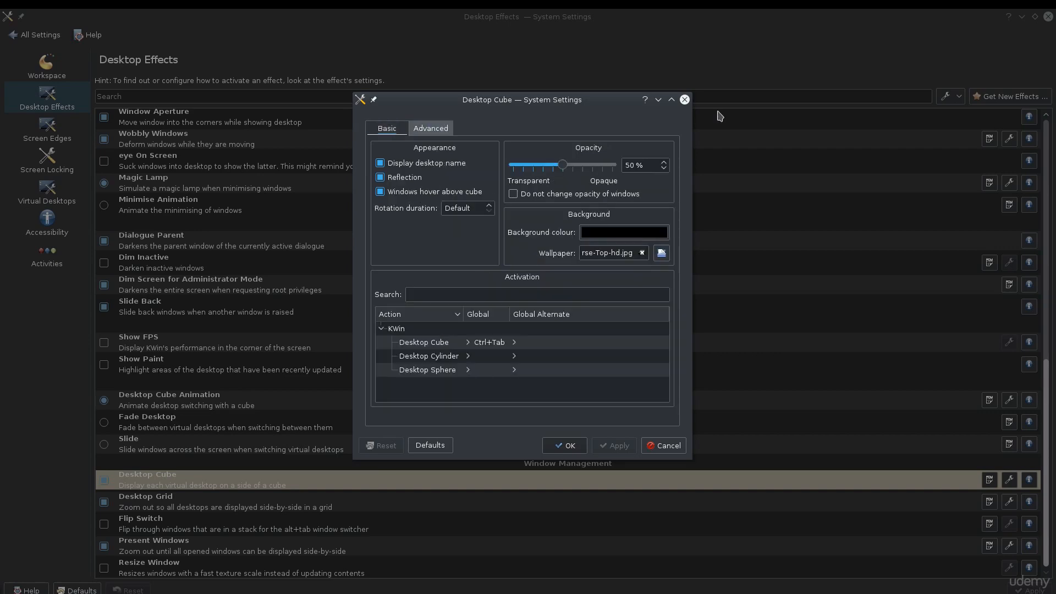
{"action": "left_click", "coordinate": [684, 99]}
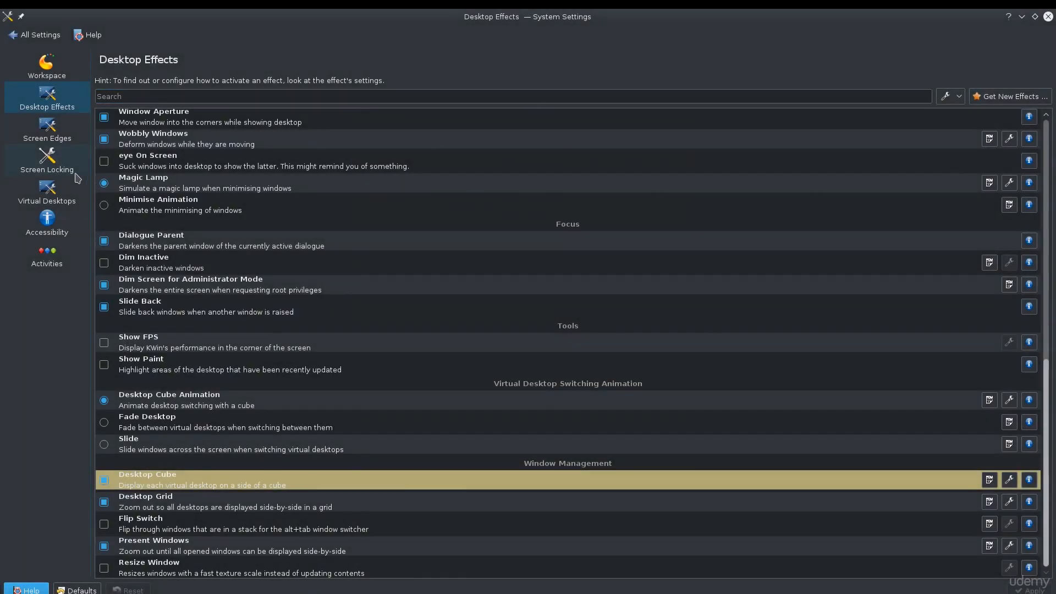
Step: Browse the Virtual Desktops and Screen Locking settings pages
{"action": "left_click", "coordinate": [59, 196]}
{"action": "double_click", "coordinate": [188, 121]}
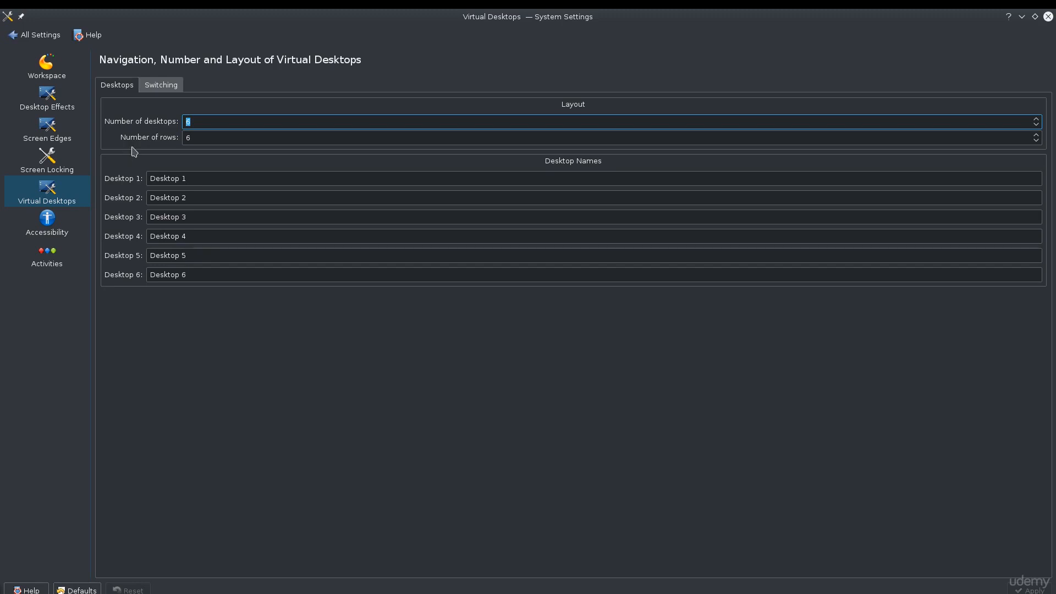
{"action": "left_click", "coordinate": [63, 168]}
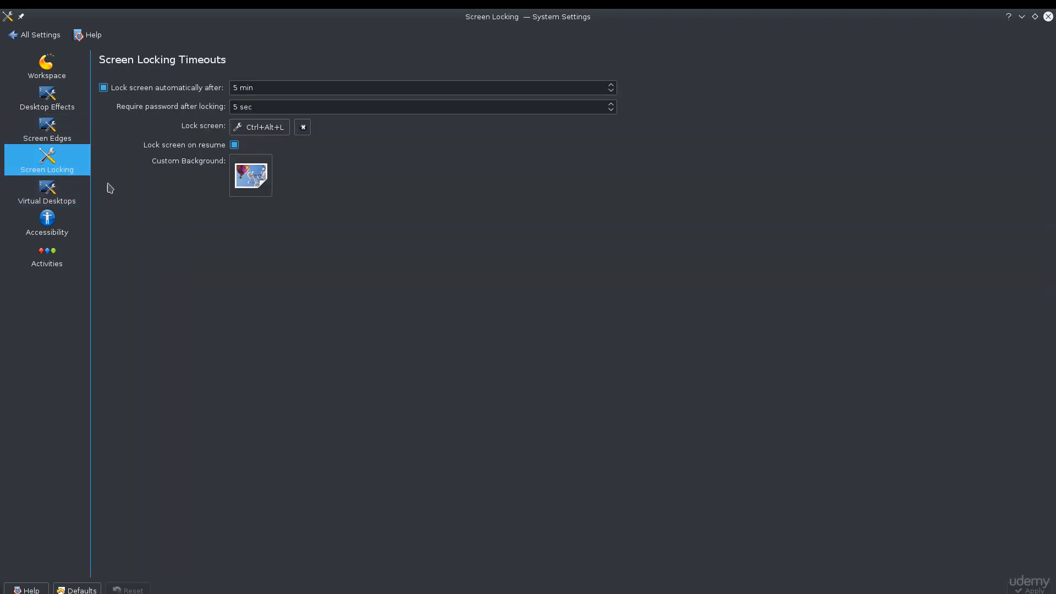
{"action": "left_click_drag", "start_coordinate": [177, 132], "coordinate": [189, 129]}
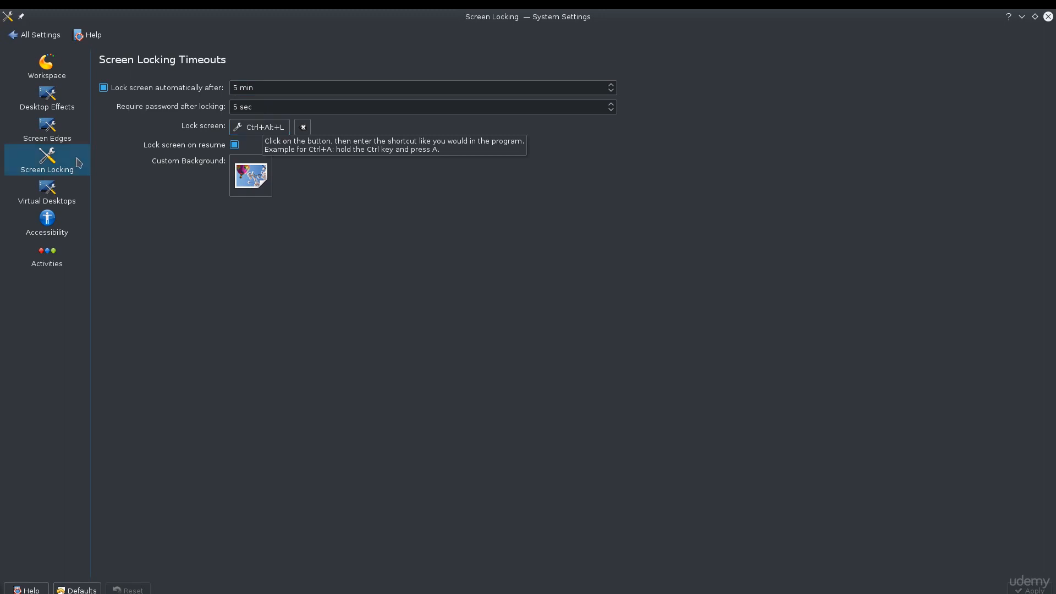
Step: Open the Screen Edges page and test the top-left screen corner action, then return to the window
{"action": "left_click", "coordinate": [28, 135]}
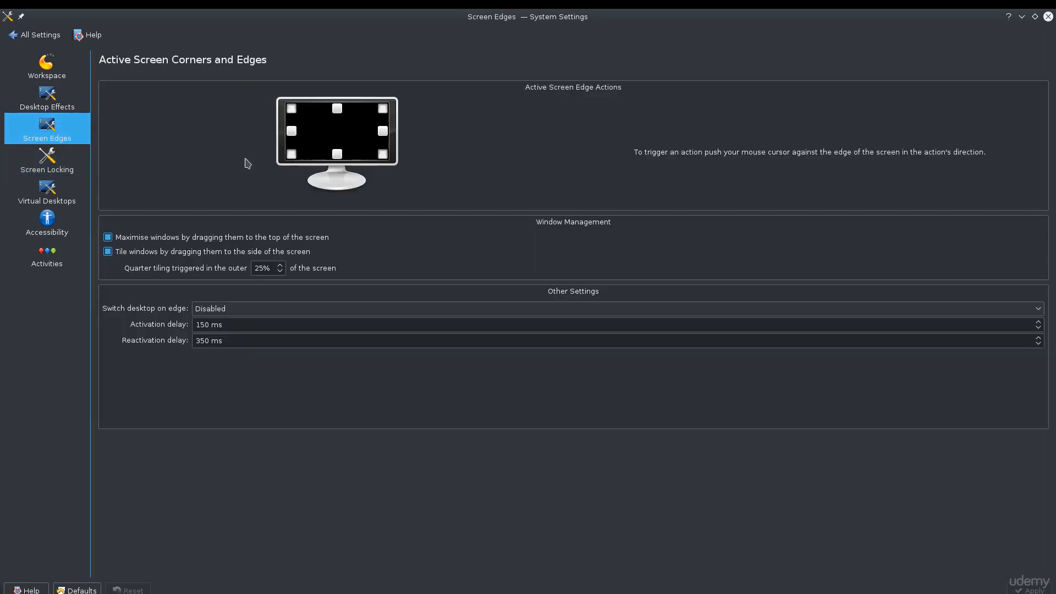
{"action": "mouse_move", "coordinate": [154, 9]}
{"action": "mouse_move", "coordinate": [1, 9]}
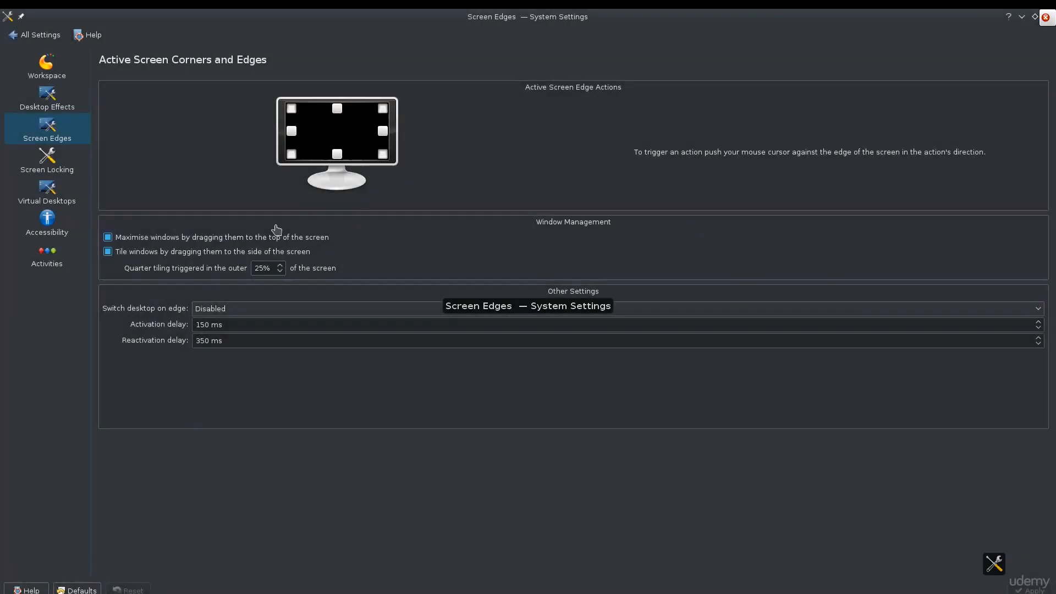
{"action": "left_click", "coordinate": [374, 199]}
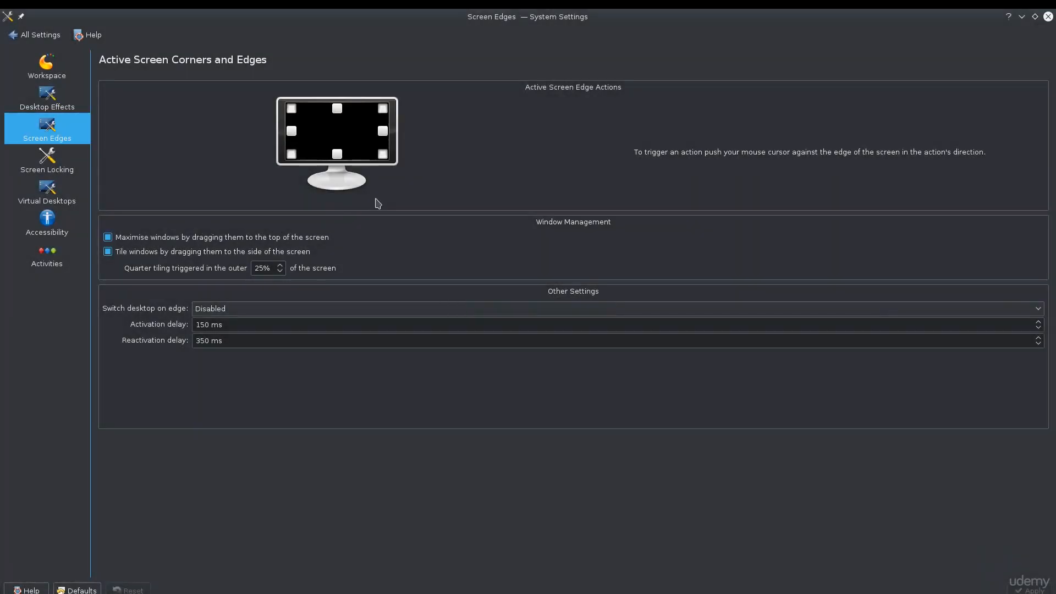
Step: Unmaximize the System Settings window and test the top-left corner overview twice, returning to the window each time
{"action": "double_click", "coordinate": [551, 16]}
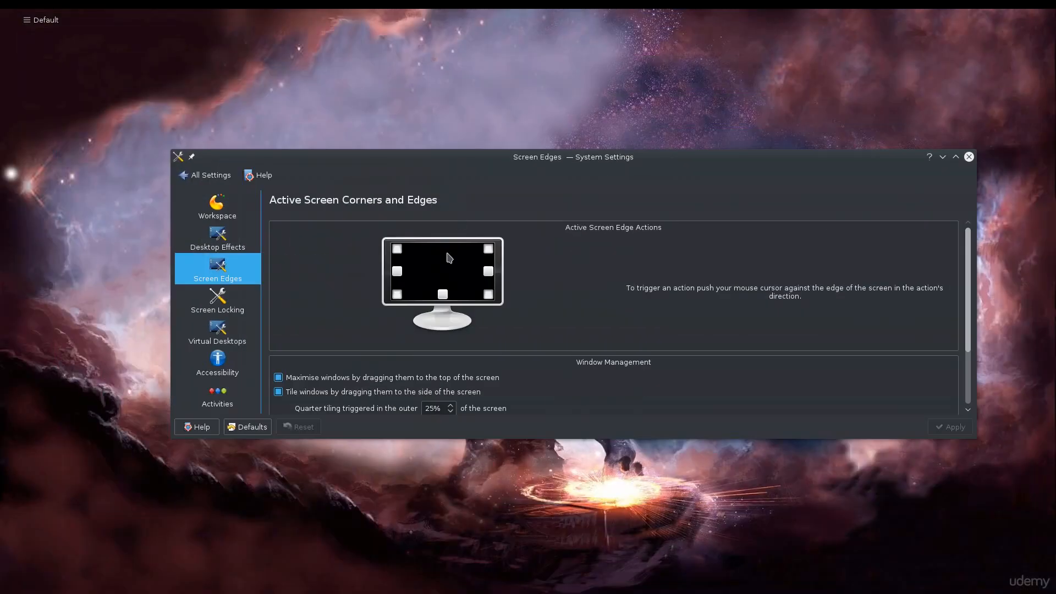
{"action": "mouse_move", "coordinate": [0, 10]}
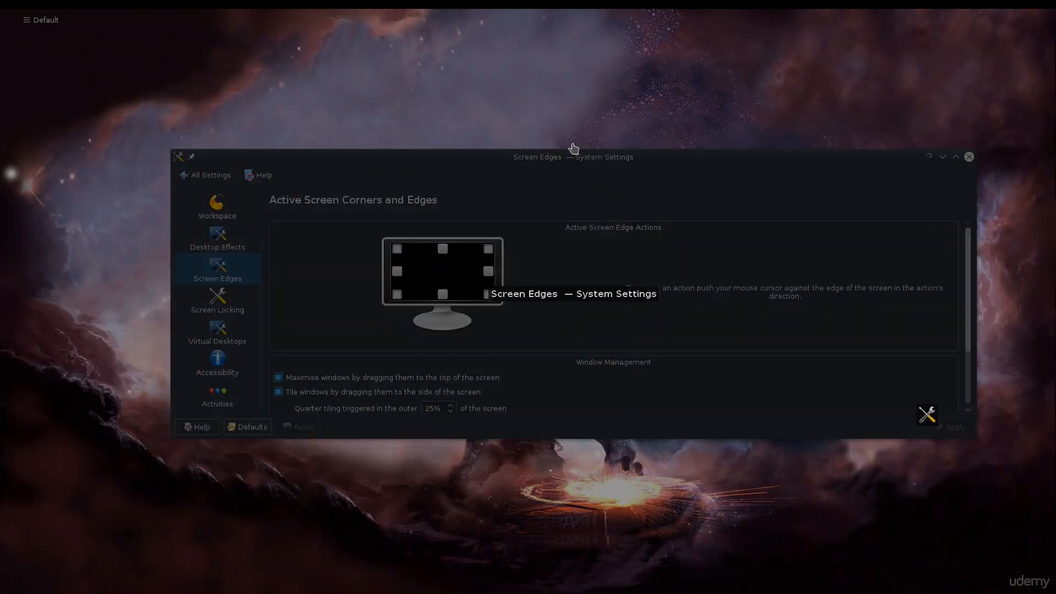
{"action": "left_click", "coordinate": [572, 159]}
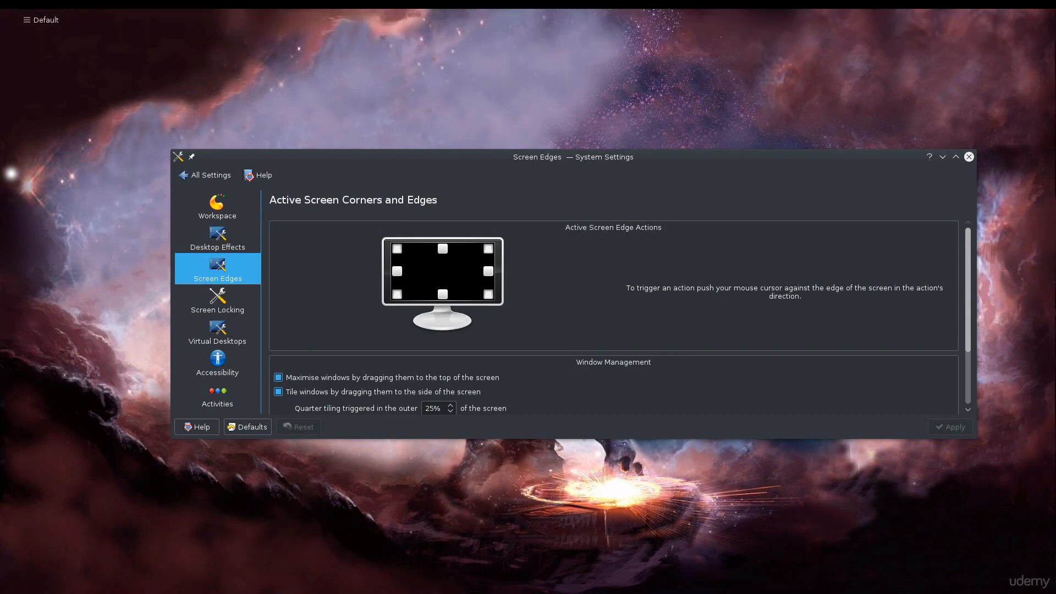
{"action": "mouse_move", "coordinate": [1, 9]}
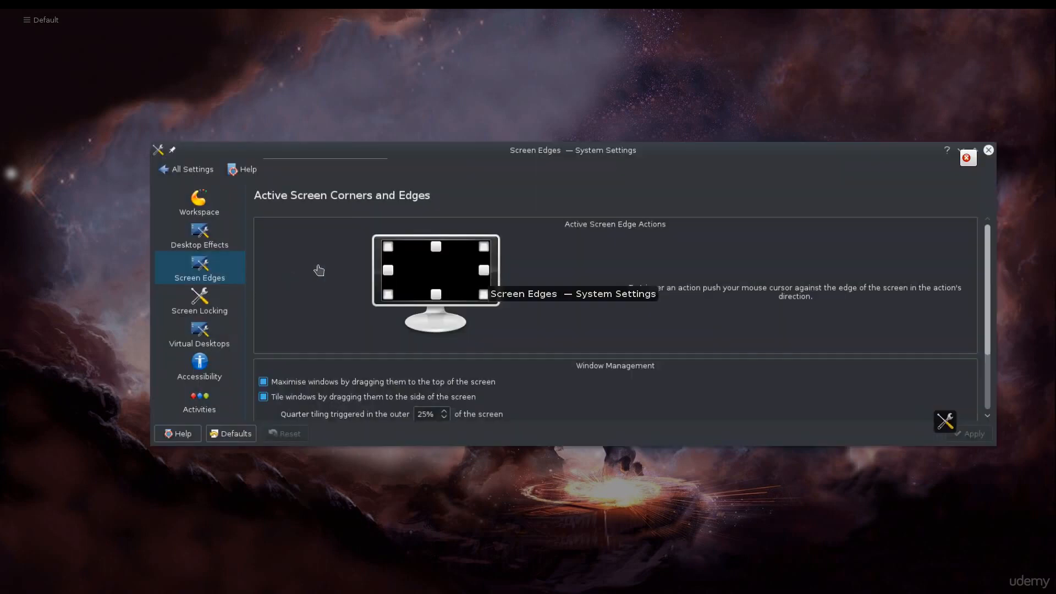
{"action": "left_click", "coordinate": [471, 297]}
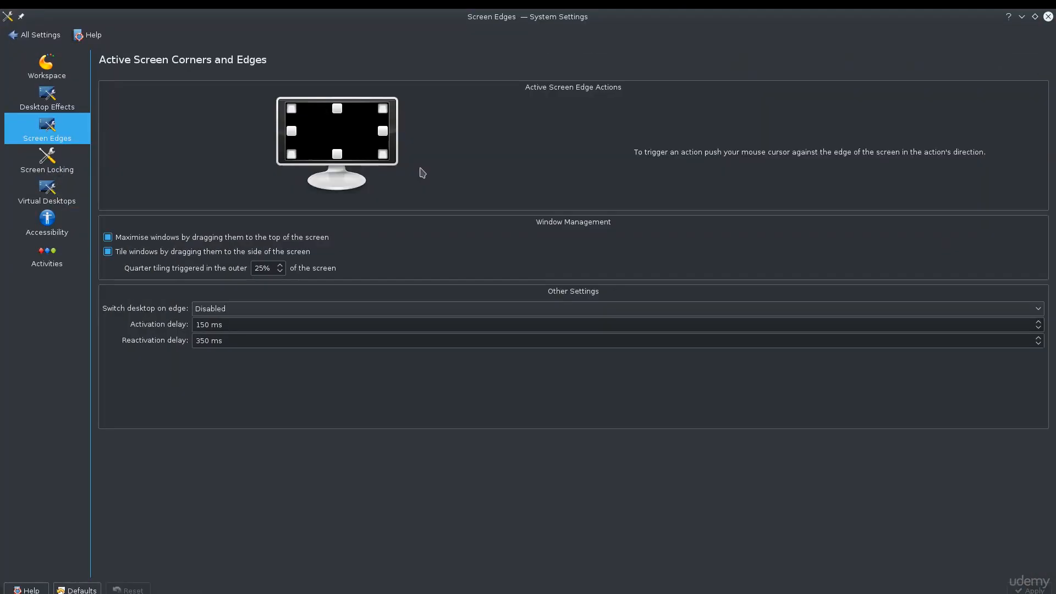
Step: Inspect the action choices for the top-left screen corner, then go back to the settings overview
{"action": "left_click", "coordinate": [293, 109]}
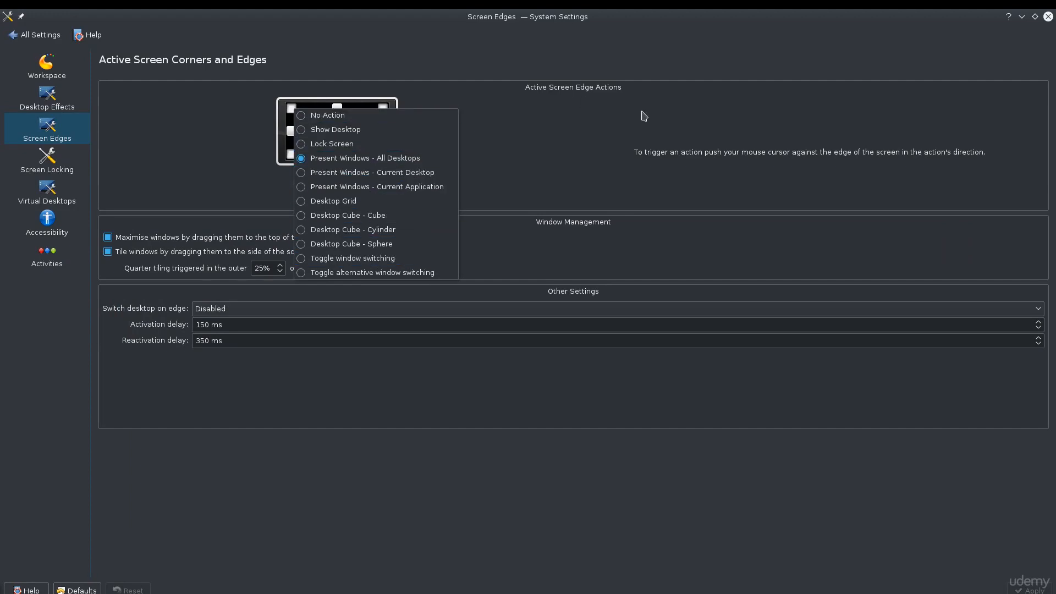
{"action": "left_click", "coordinate": [635, 133]}
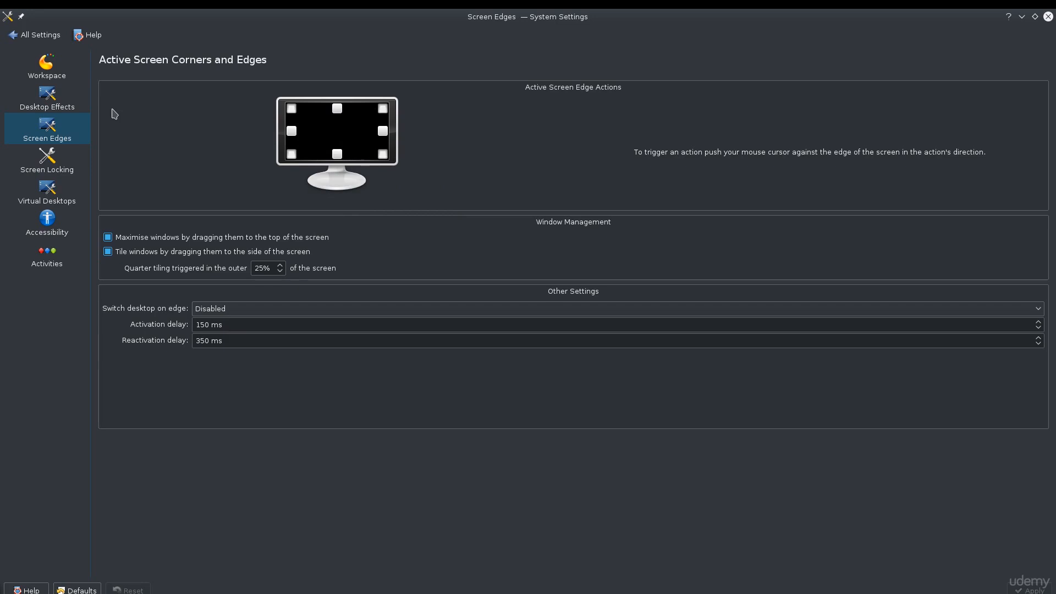
{"action": "left_click", "coordinate": [38, 34]}
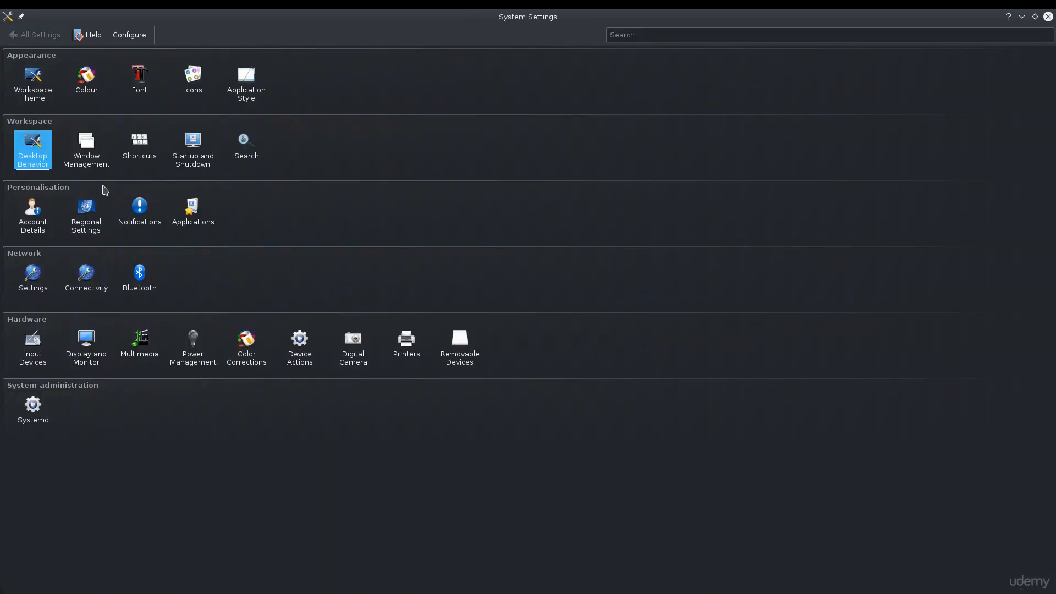
Step: Browse the Account Details pages (KDE Wallet, User Manager) and the Default Applications page, returning to the overview
{"action": "left_click", "coordinate": [20, 230]}
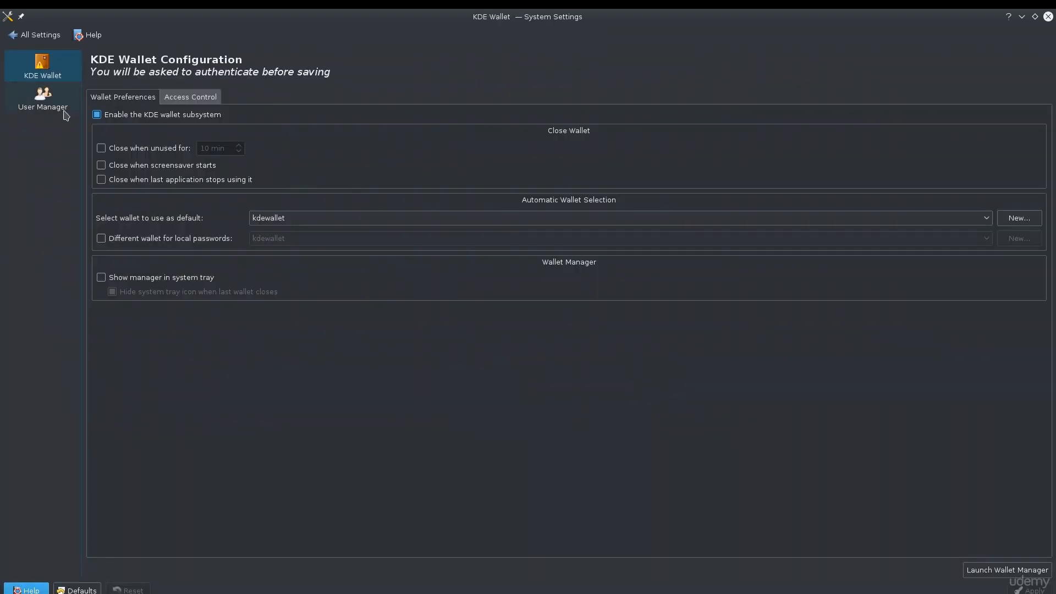
{"action": "left_click", "coordinate": [43, 99]}
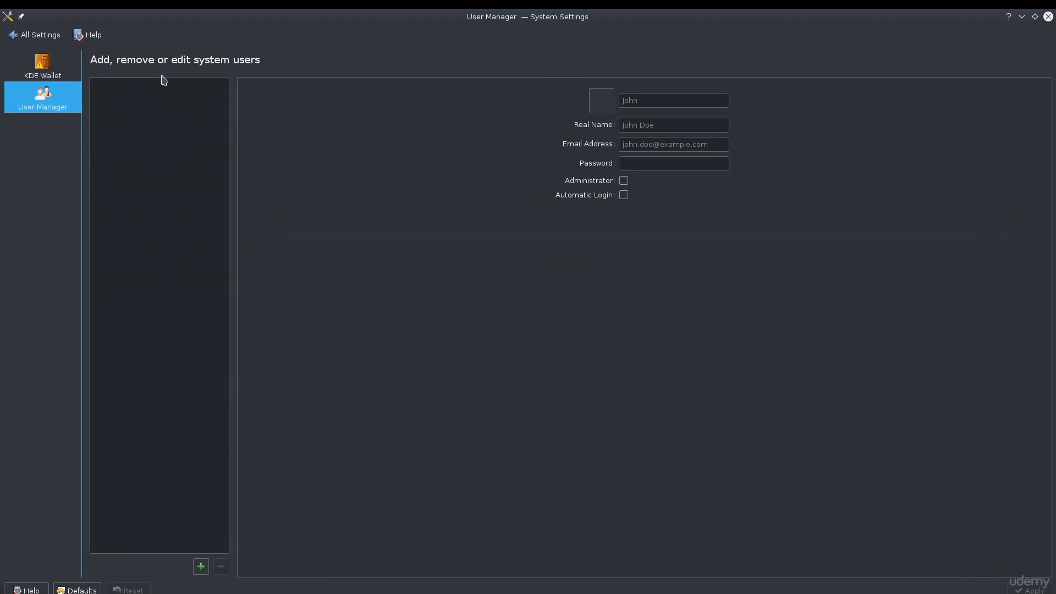
{"action": "left_click", "coordinate": [8, 35]}
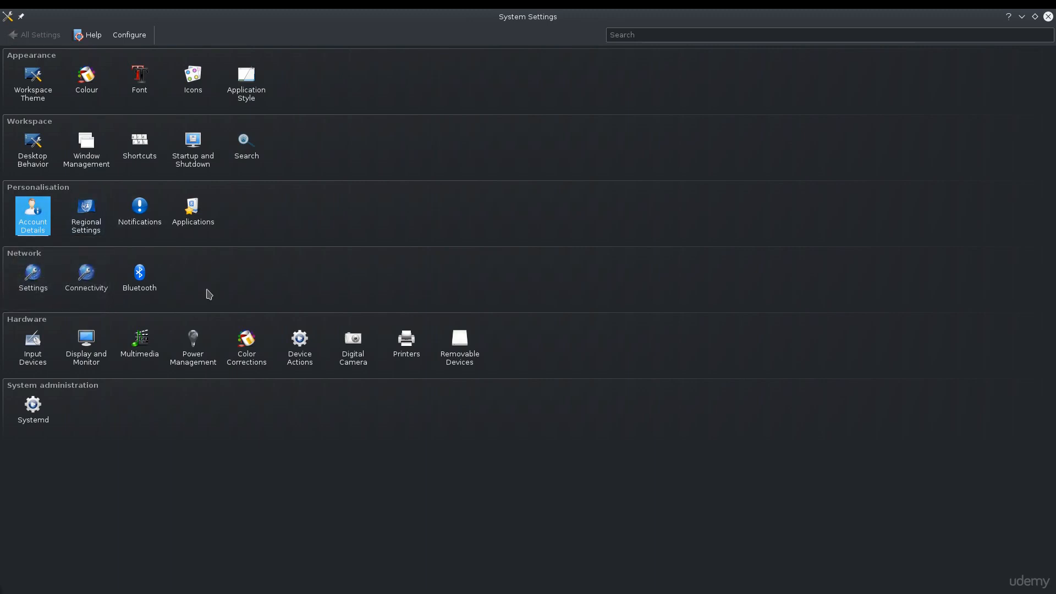
{"action": "left_click", "coordinate": [200, 220]}
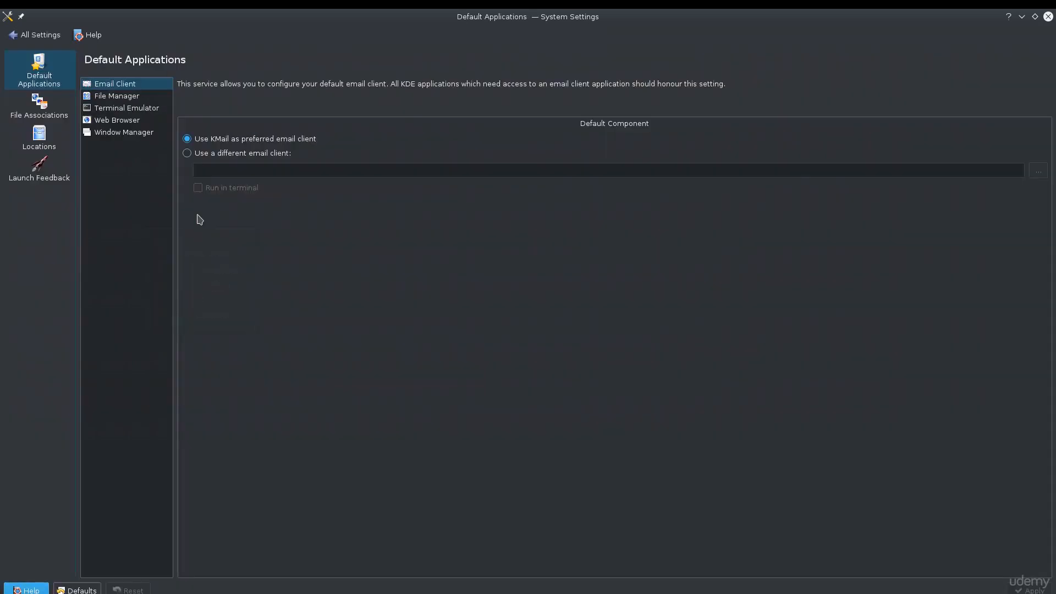
{"action": "left_click", "coordinate": [32, 35]}
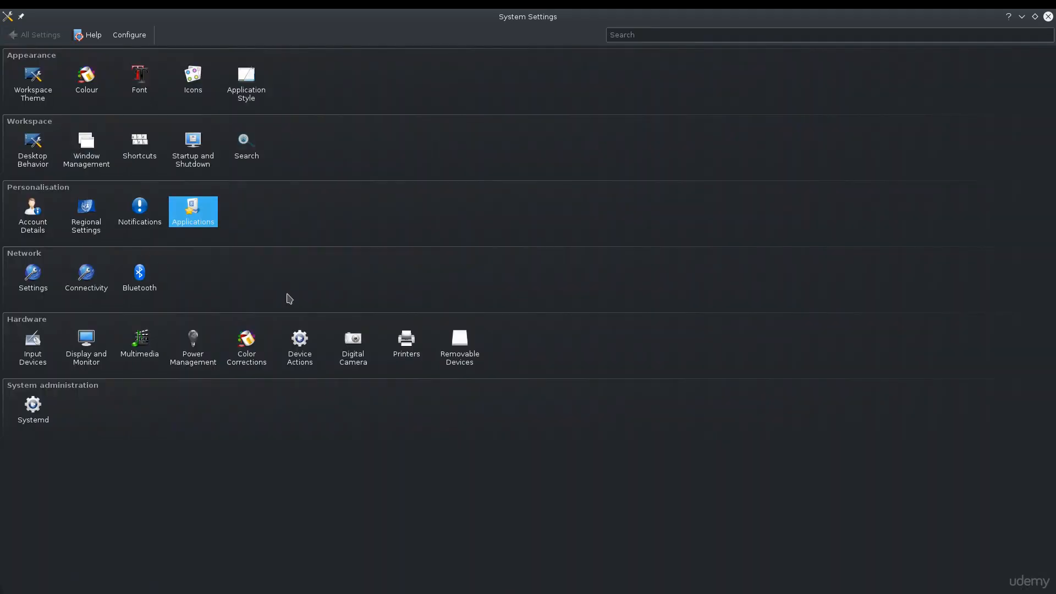
Step: Open Input Devices and review the Keyboard, Mouse and Touchpad settings pages
{"action": "left_click", "coordinate": [39, 366]}
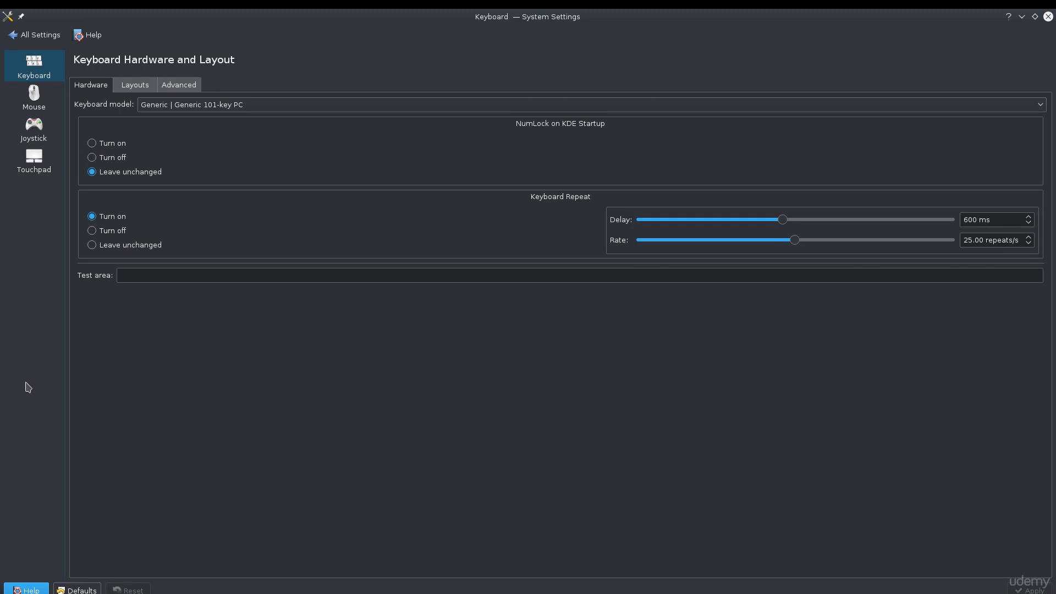
{"action": "left_click", "coordinate": [40, 112]}
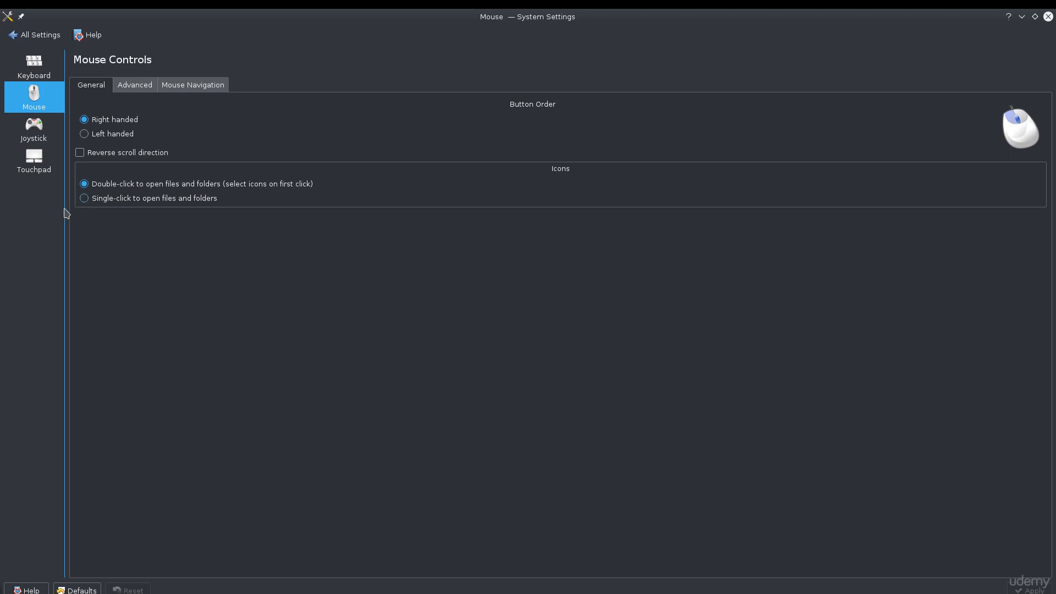
{"action": "left_click", "coordinate": [32, 159]}
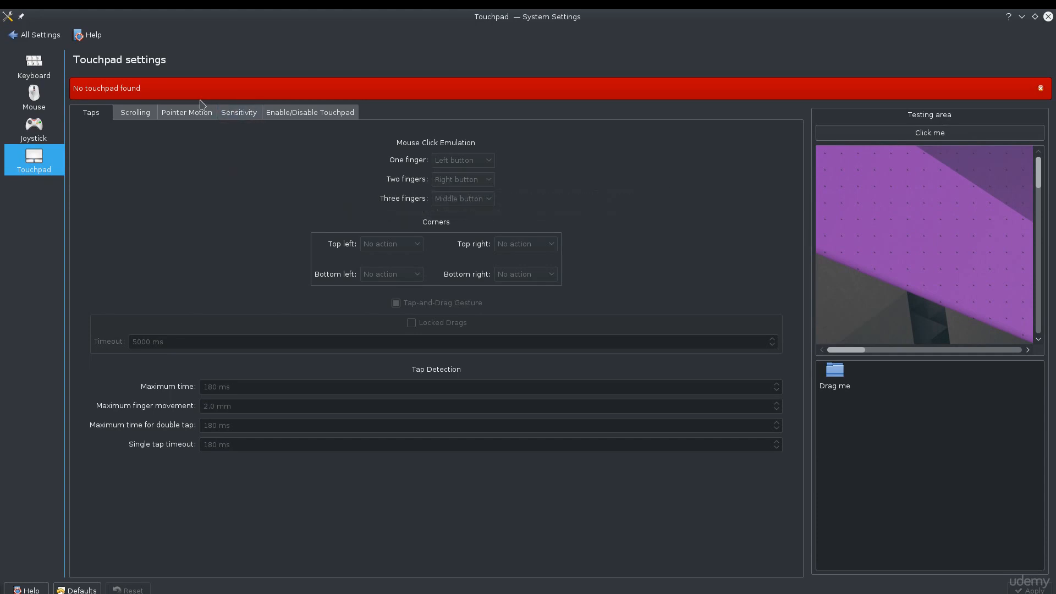
{"action": "left_click", "coordinate": [35, 80]}
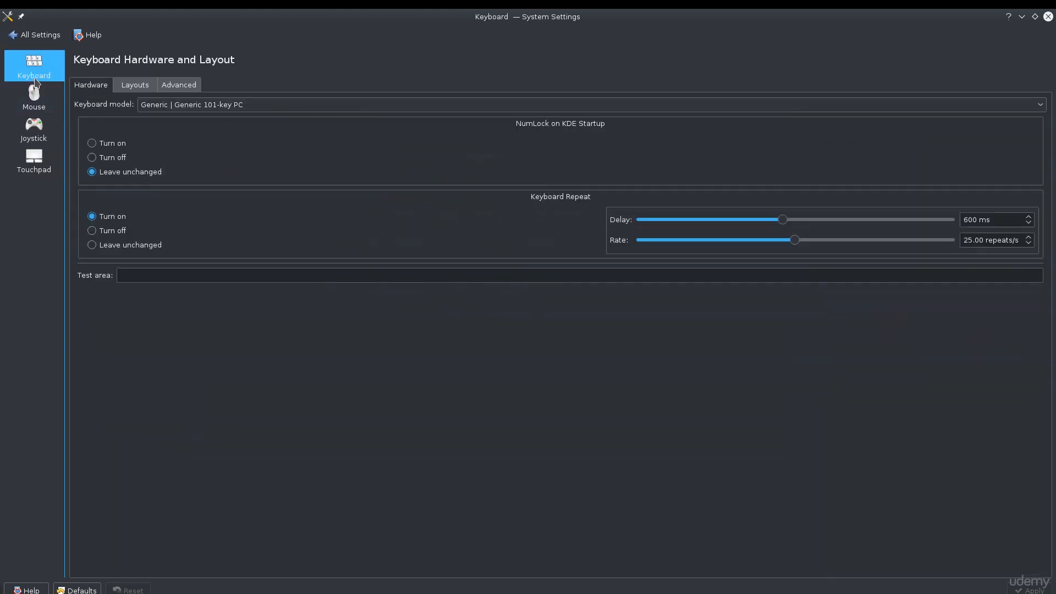
Step: Open the Window Management module, then restore the window to normal size and return to the settings overview
{"action": "left_click", "coordinate": [31, 36]}
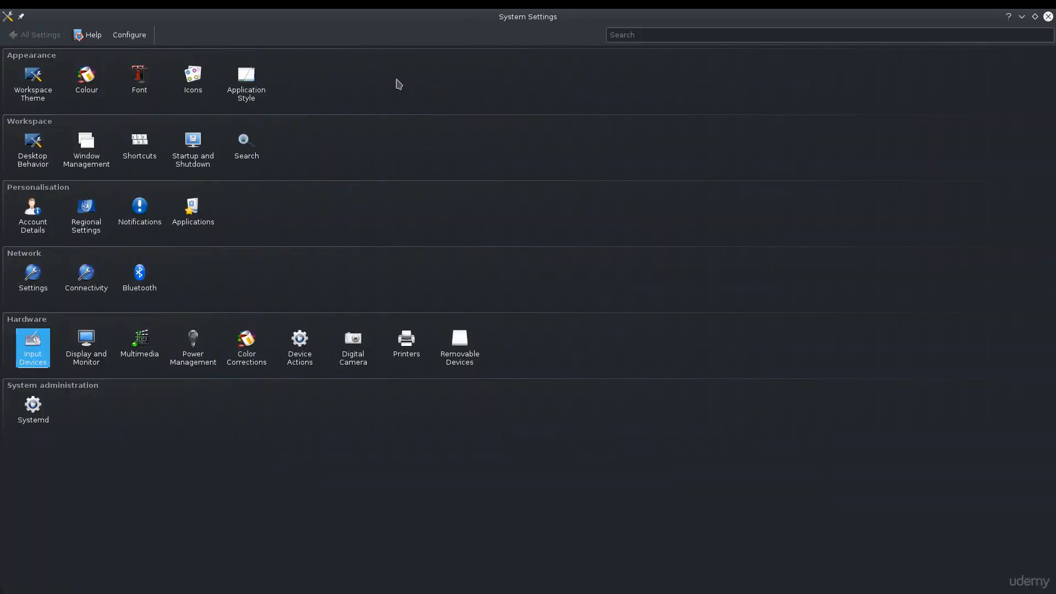
{"action": "left_click", "coordinate": [73, 144]}
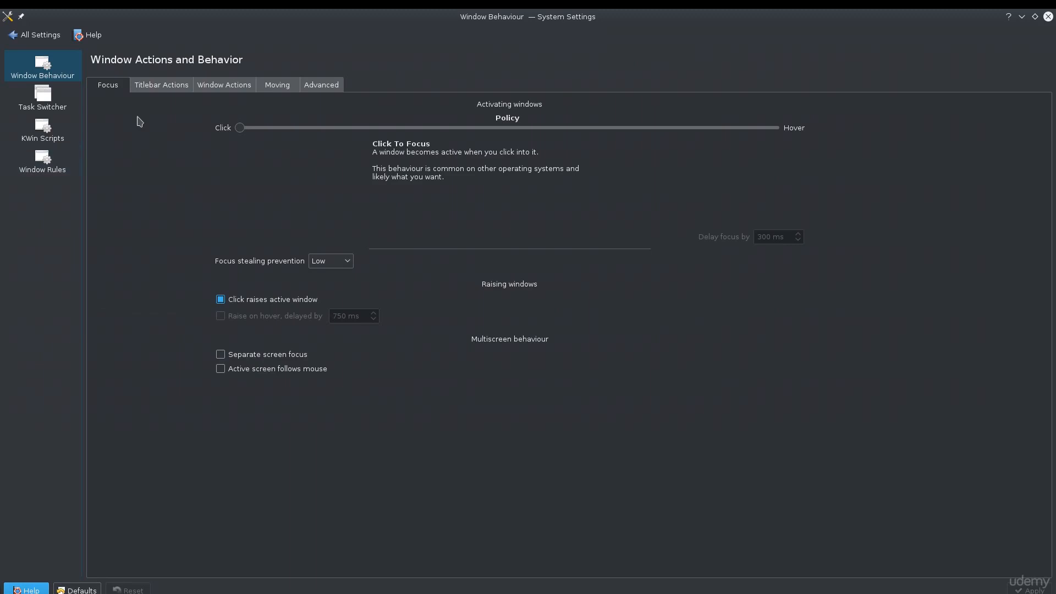
{"action": "double_click", "coordinate": [515, 19]}
{"action": "left_click", "coordinate": [199, 174]}
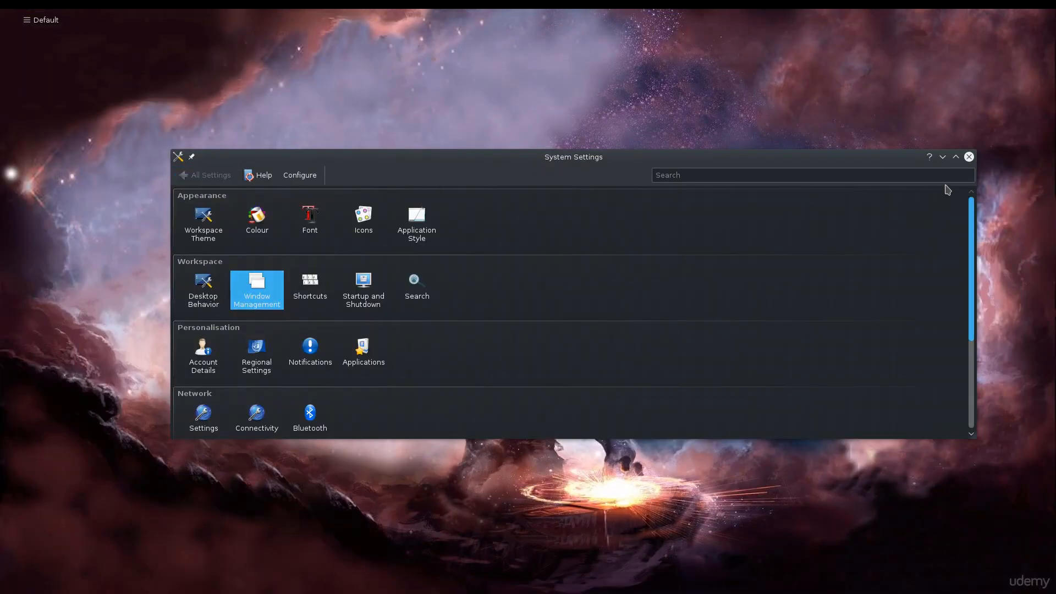
Step: Launch the File Manager from the application launcher menu
{"action": "mouse_move", "coordinate": [33, 9]}
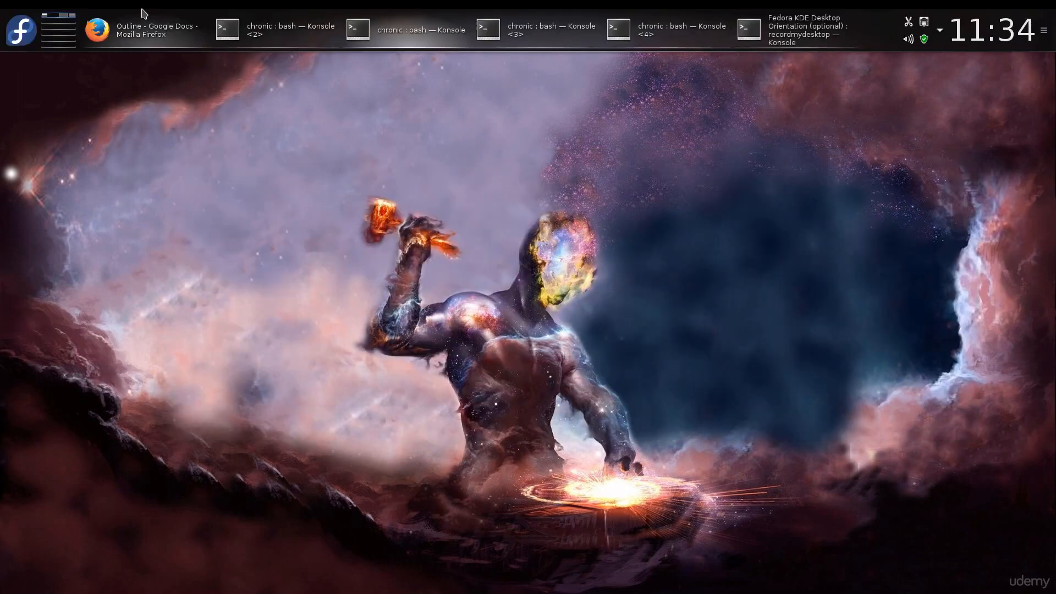
{"action": "left_click", "coordinate": [21, 30]}
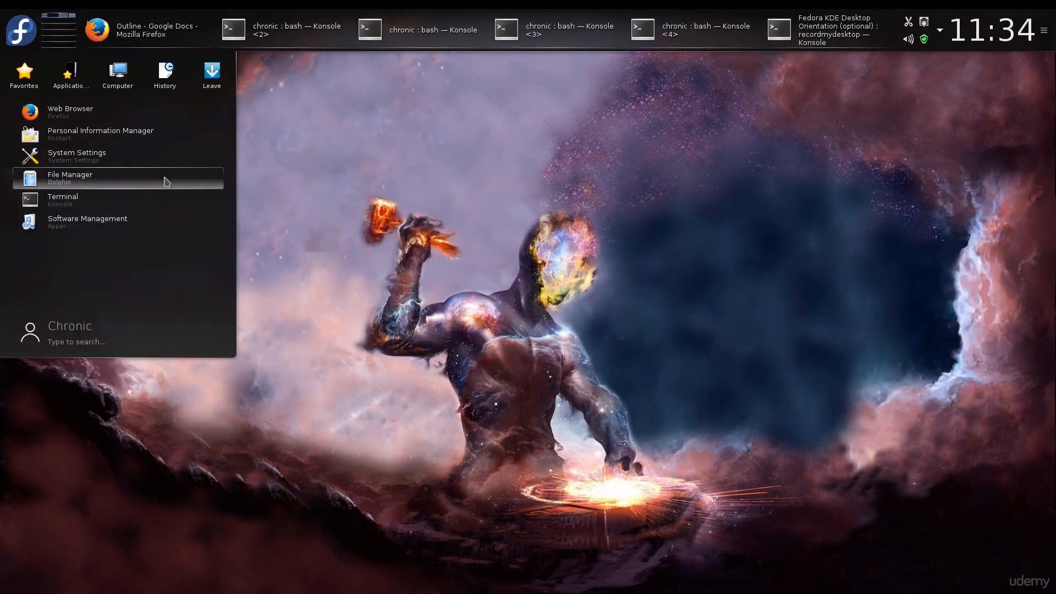
{"action": "left_click", "coordinate": [28, 33]}
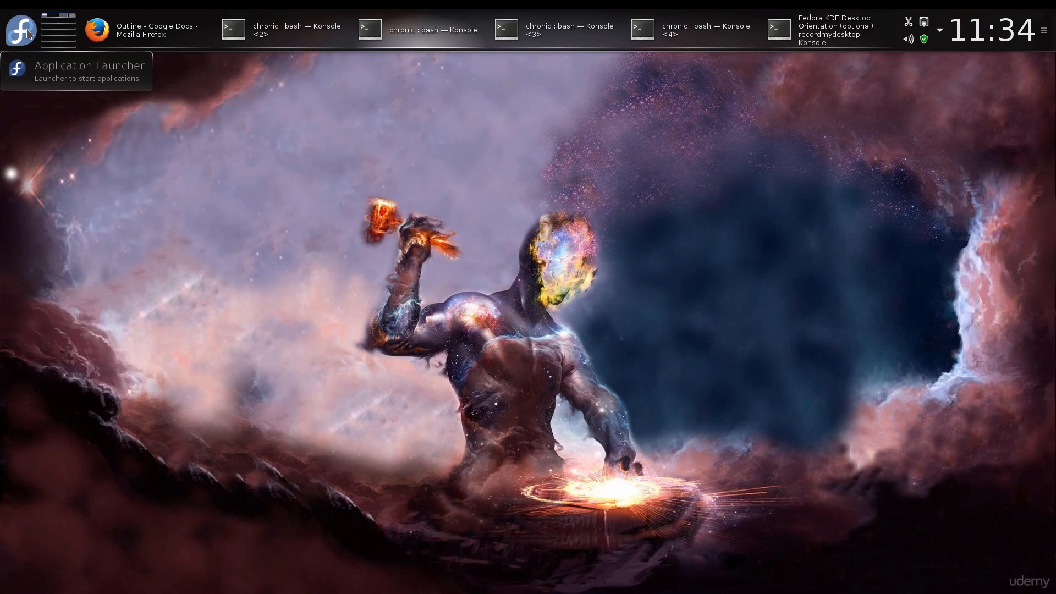
{"action": "left_click", "coordinate": [28, 33]}
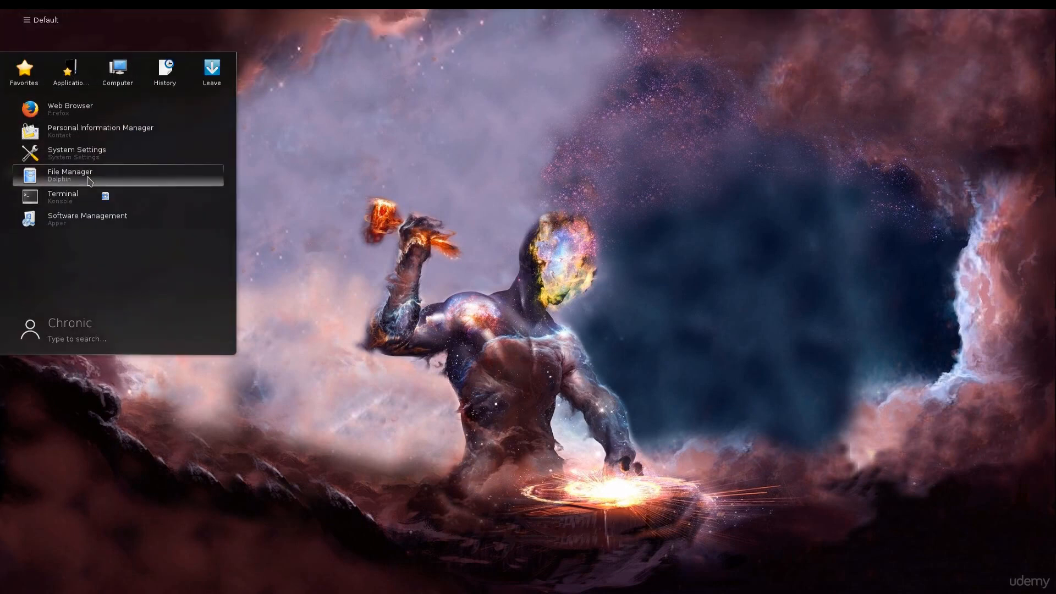
{"action": "left_click", "coordinate": [88, 180]}
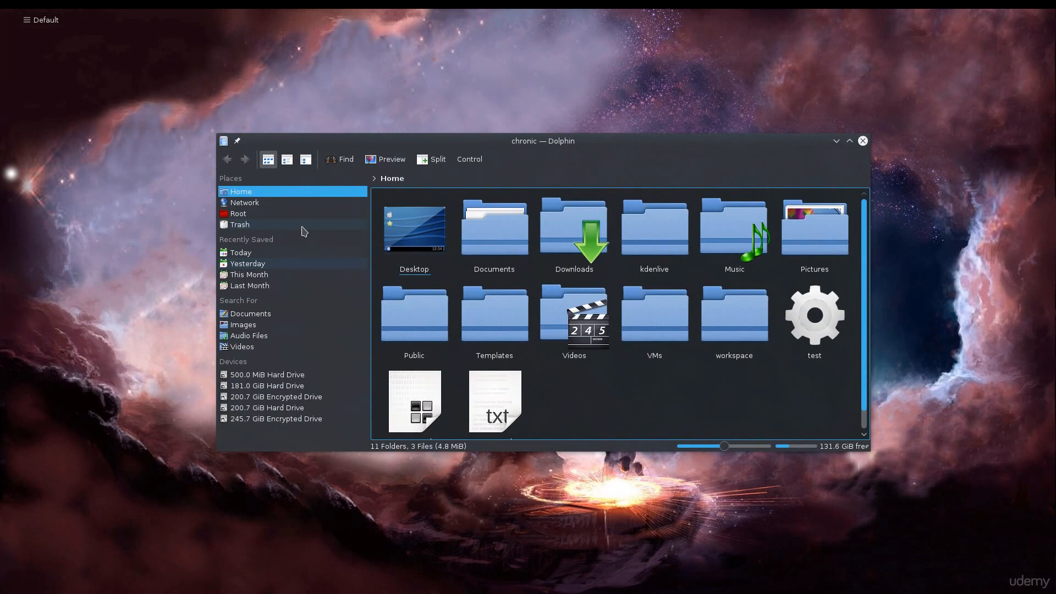
Step: Enlarge the file manager window and switch between the Home, Network and Root places
{"action": "left_click_drag", "start_coordinate": [870, 451], "coordinate": [933, 556]}
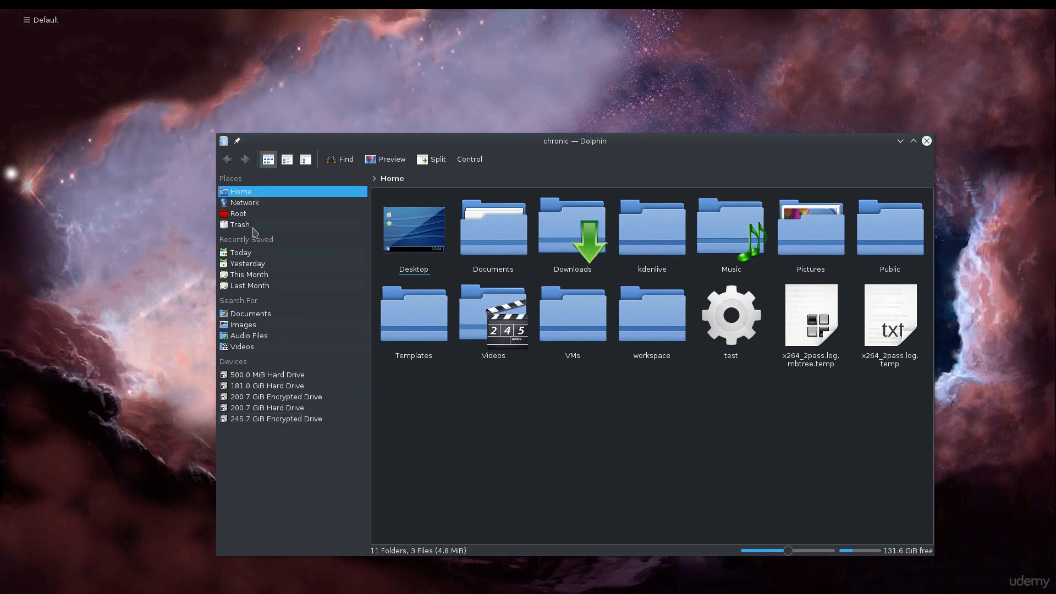
{"action": "left_click", "coordinate": [242, 177]}
{"action": "left_click", "coordinate": [248, 191]}
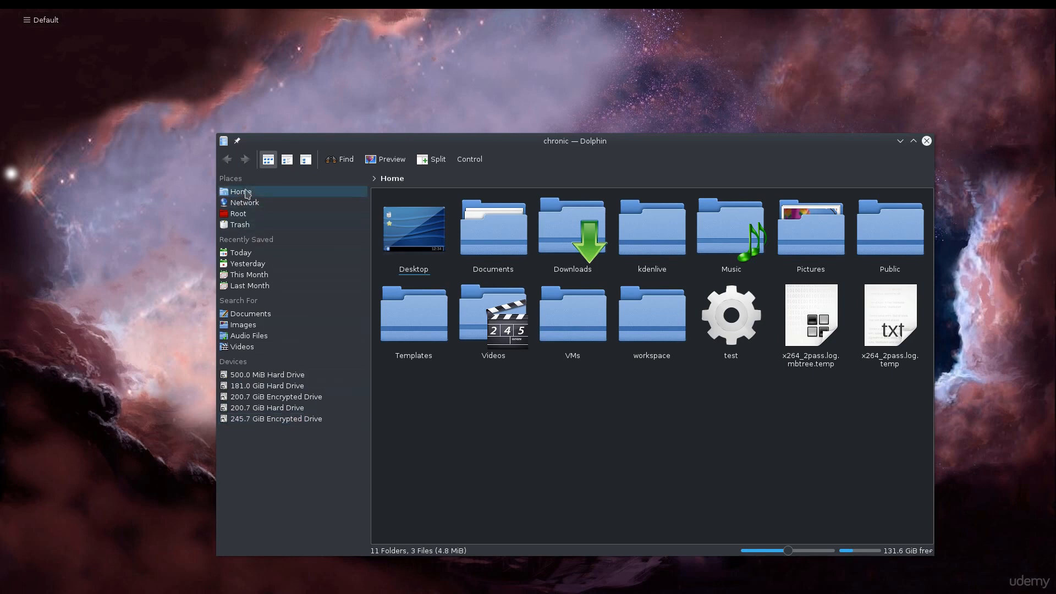
{"action": "left_click", "coordinate": [254, 202]}
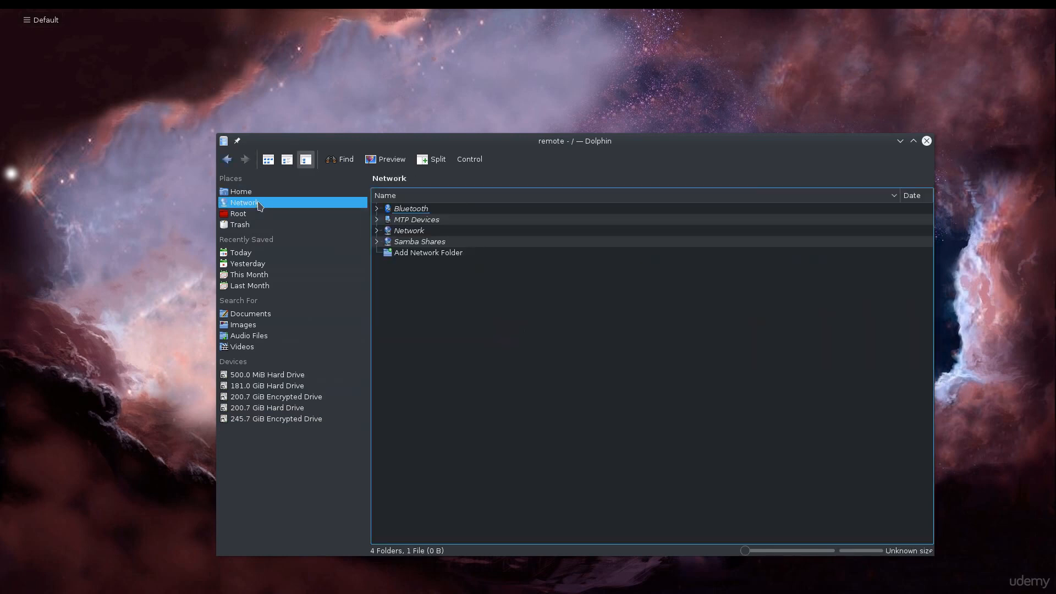
{"action": "left_click", "coordinate": [253, 216]}
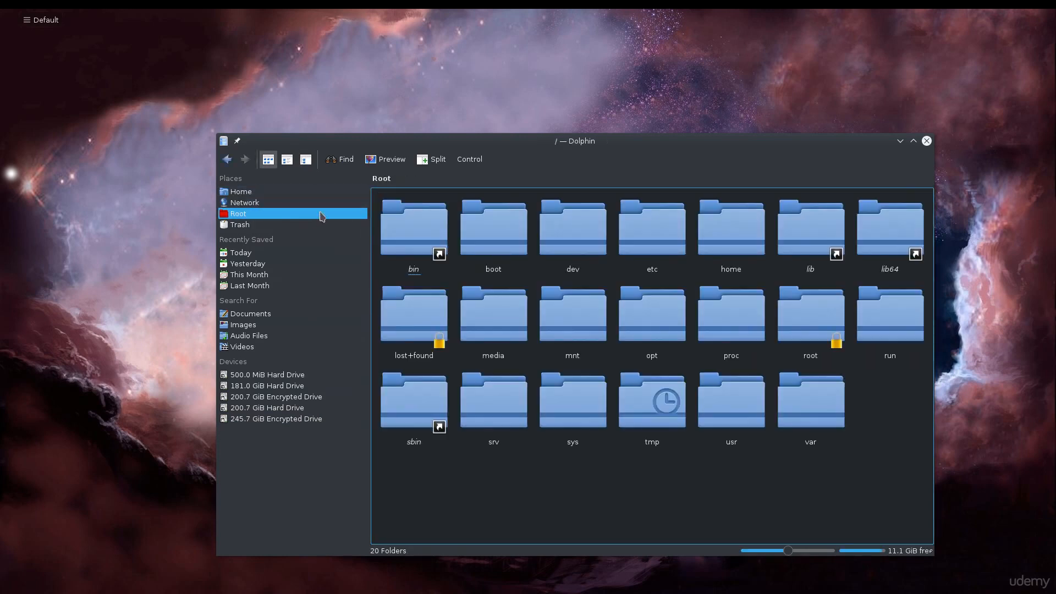
{"action": "left_click", "coordinate": [253, 194]}
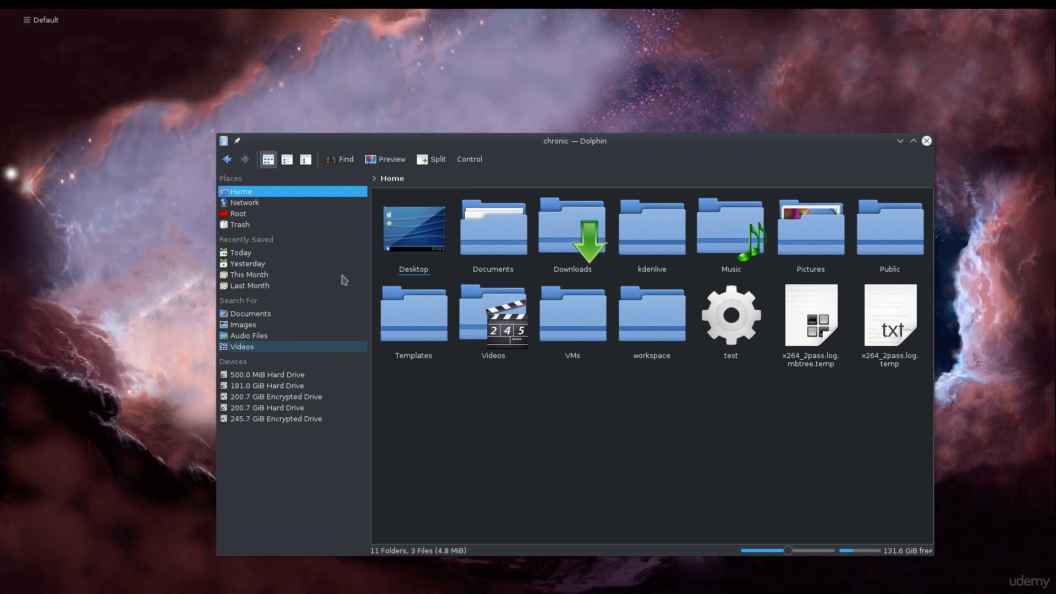
{"action": "left_click", "coordinate": [245, 215]}
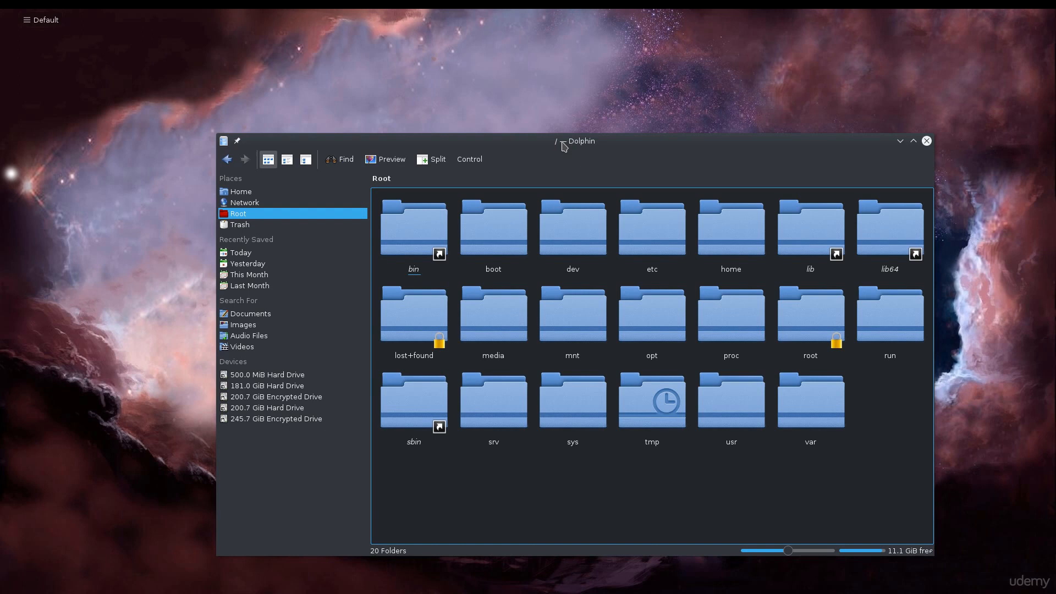
{"action": "left_click", "coordinate": [267, 203]}
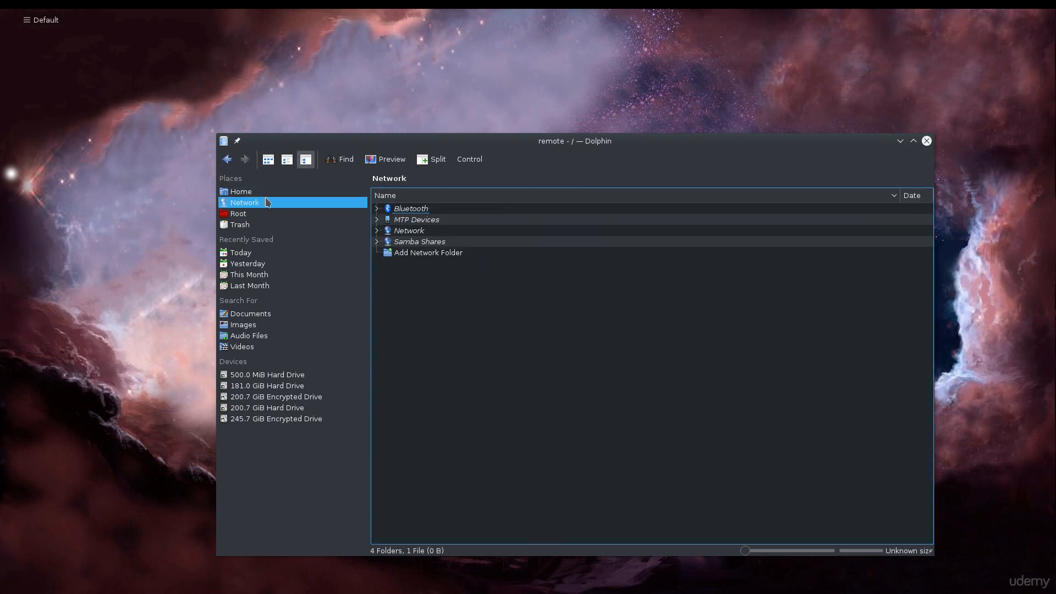
{"action": "left_click", "coordinate": [265, 194]}
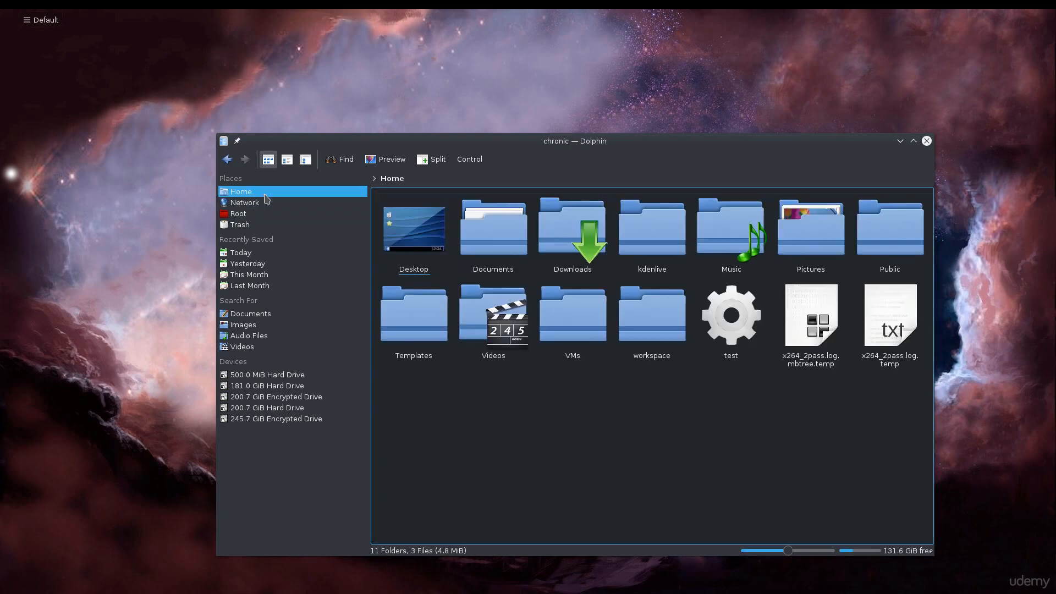
Step: Open the Downloads folder twice, going back to Home each time, then close the file manager
{"action": "left_click", "coordinate": [593, 264]}
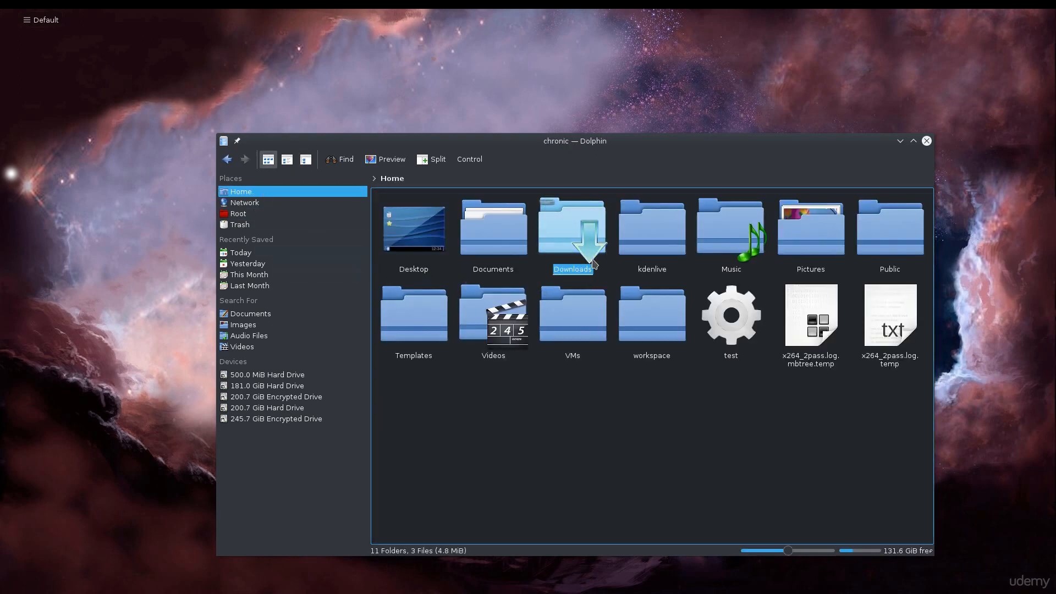
{"action": "double_click", "coordinate": [594, 263]}
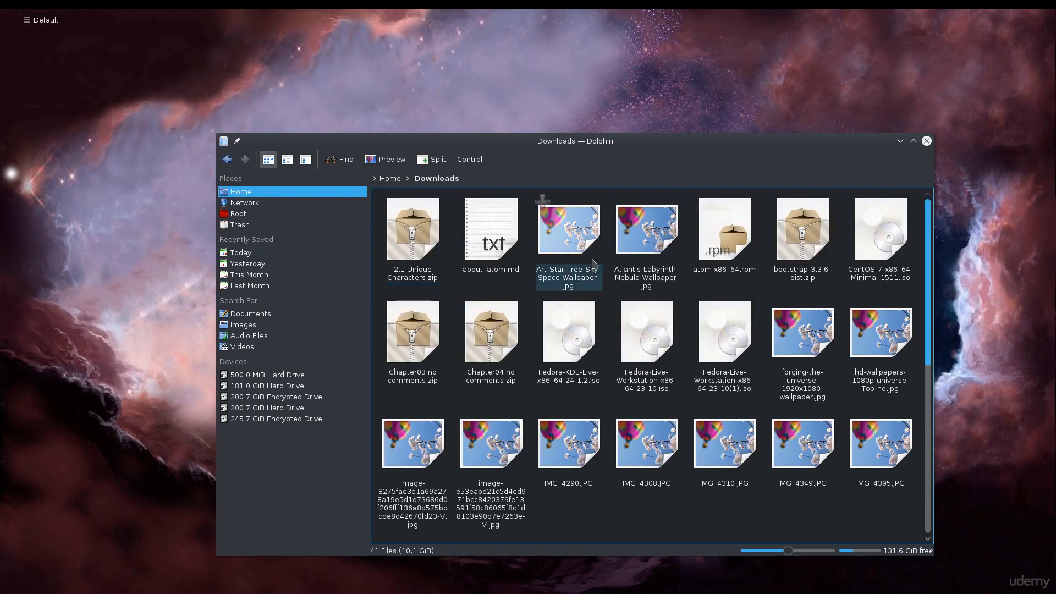
{"action": "key", "text": "alt+Left"}
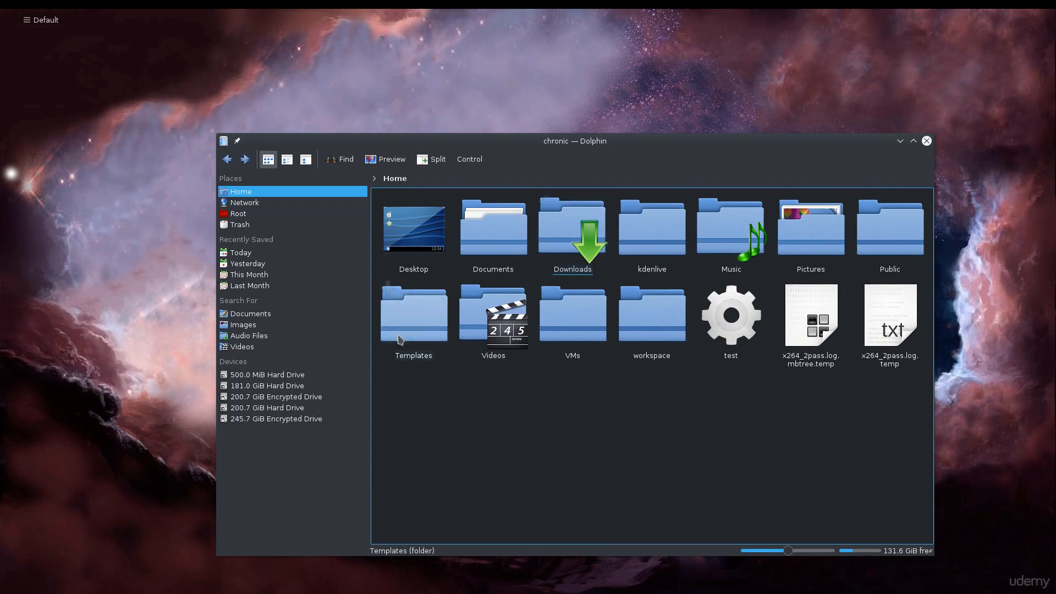
{"action": "left_click", "coordinate": [573, 242]}
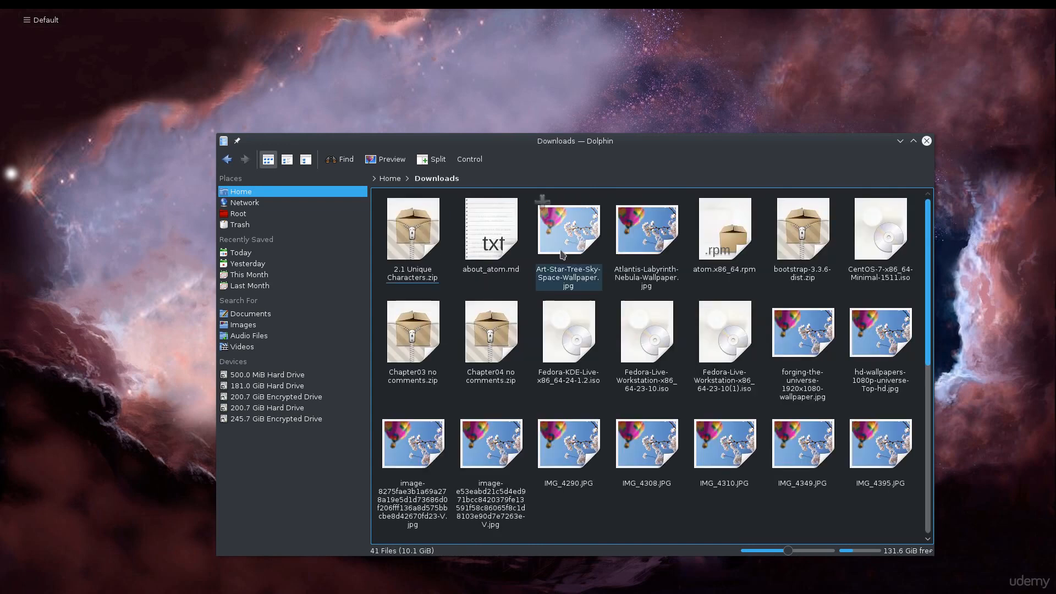
{"action": "key", "text": "alt+Left"}
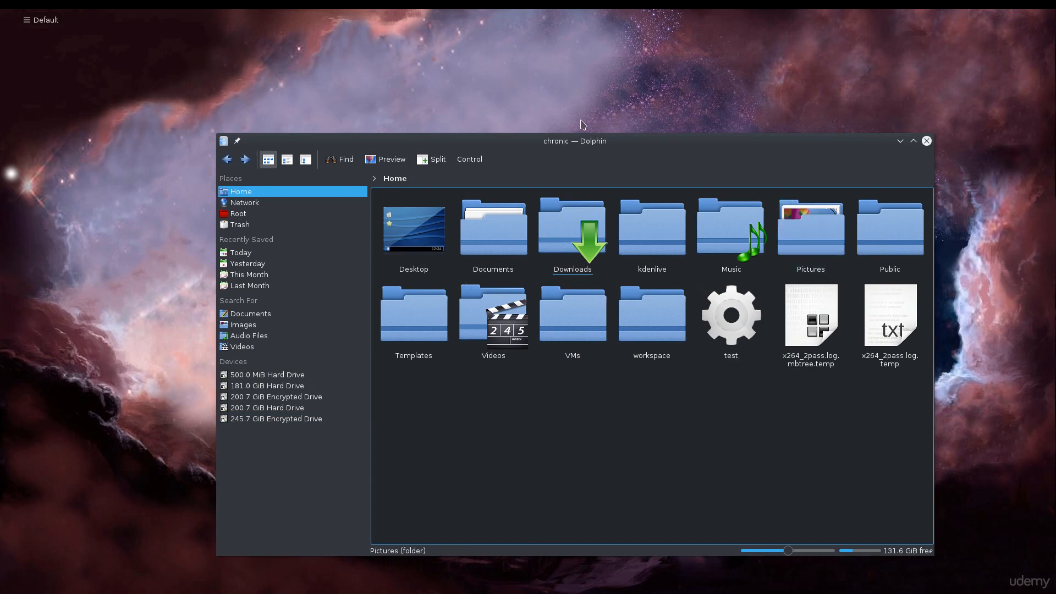
{"action": "left_click", "coordinate": [930, 143]}
Step: Open Desktop Settings from the desktop context menu, move the dialog to the centre, and close it
{"action": "right_click", "coordinate": [399, 151]}
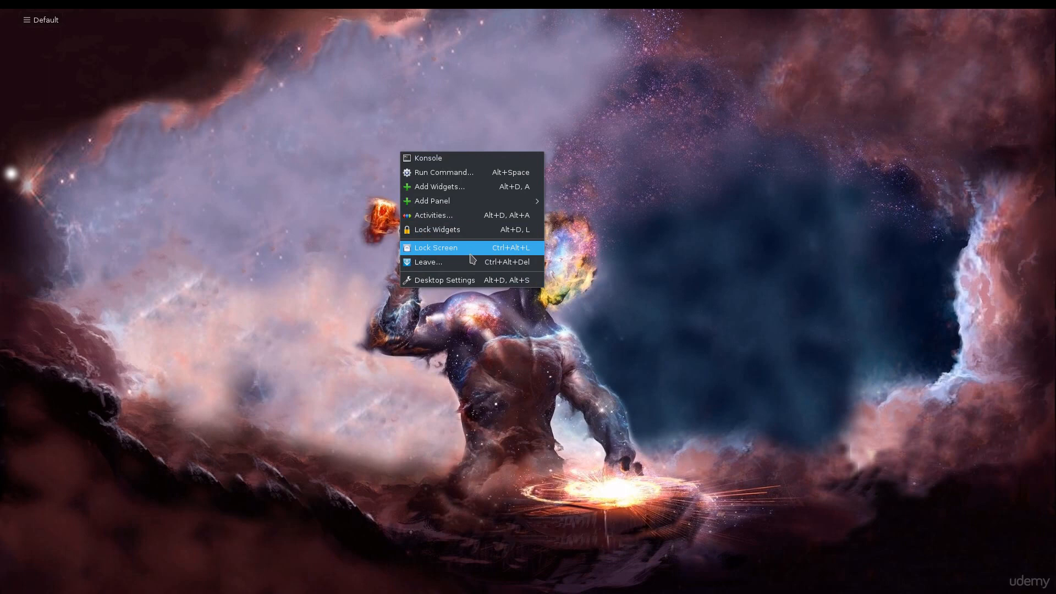
{"action": "left_click", "coordinate": [459, 281]}
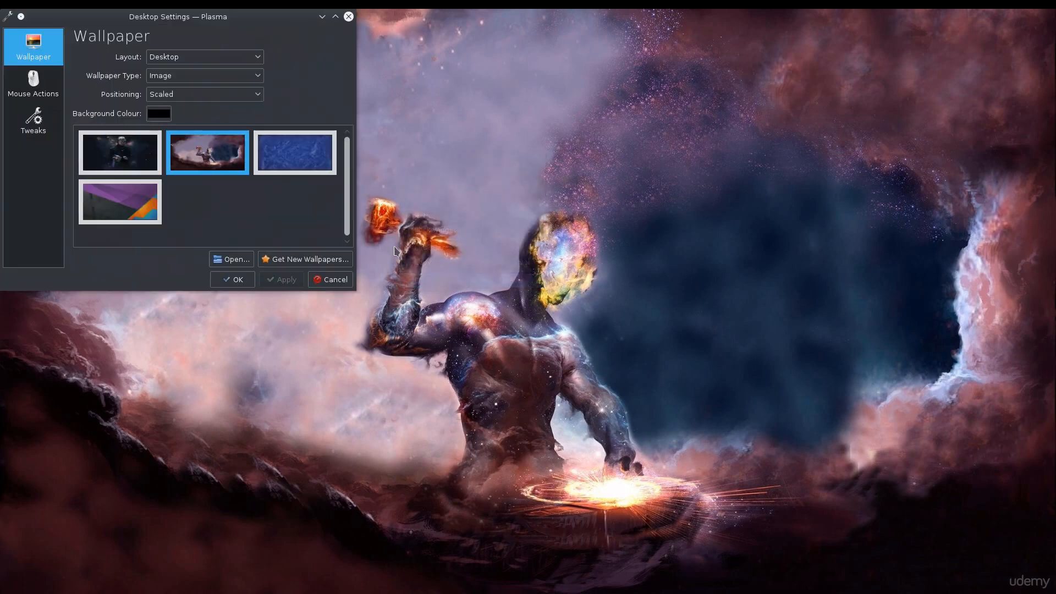
{"action": "left_click_drag", "start_coordinate": [183, 24], "coordinate": [616, 201]}
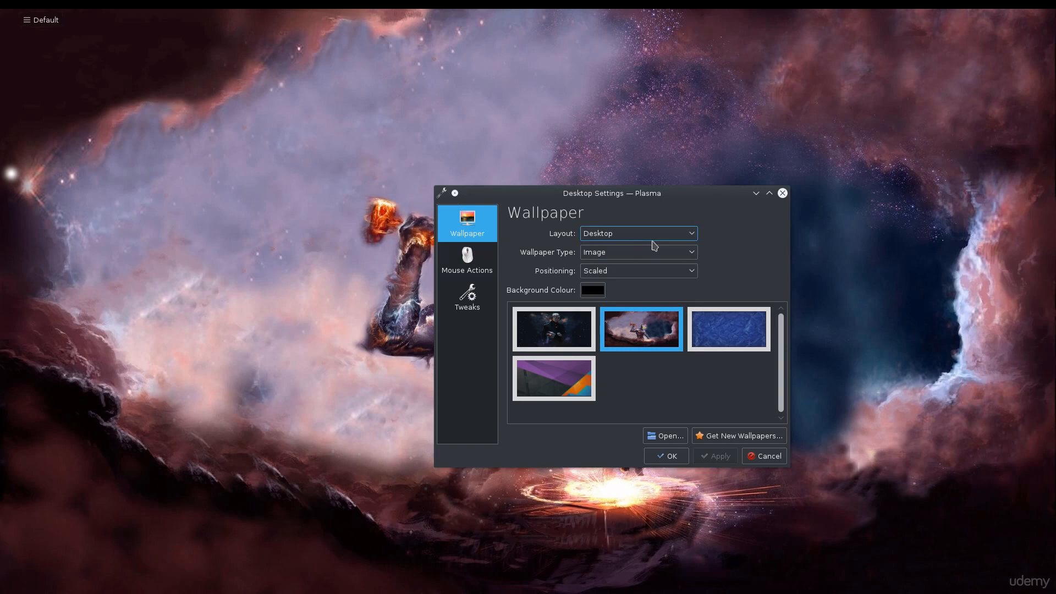
{"action": "mouse_move", "coordinate": [608, 333]}
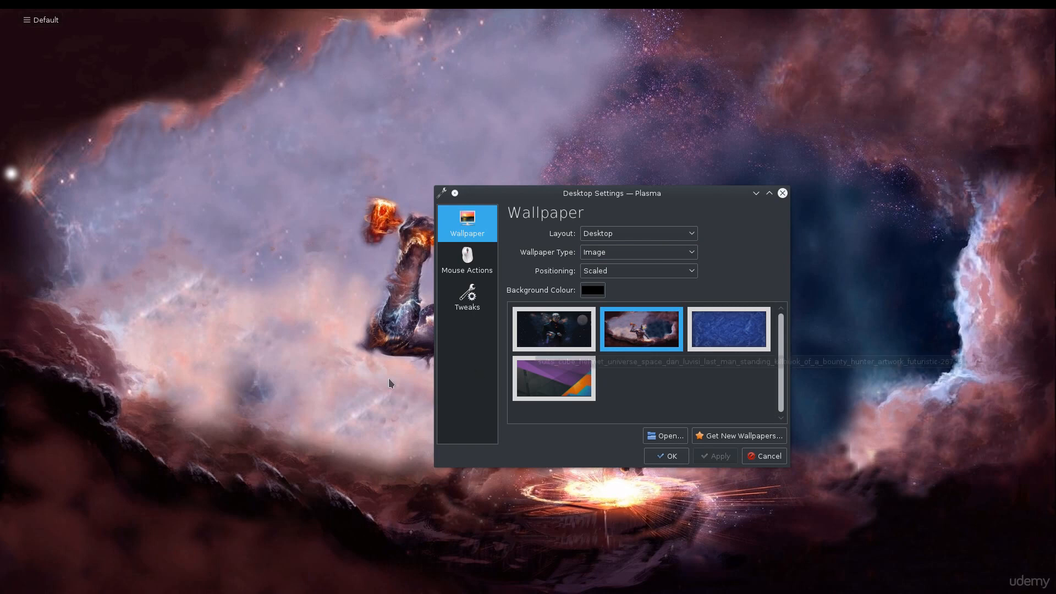
{"action": "left_click", "coordinate": [781, 193]}
Step: Launch Terminal from the application launcher and reposition its window near the screen centre
{"action": "mouse_move", "coordinate": [198, 11]}
{"action": "left_click", "coordinate": [24, 34]}
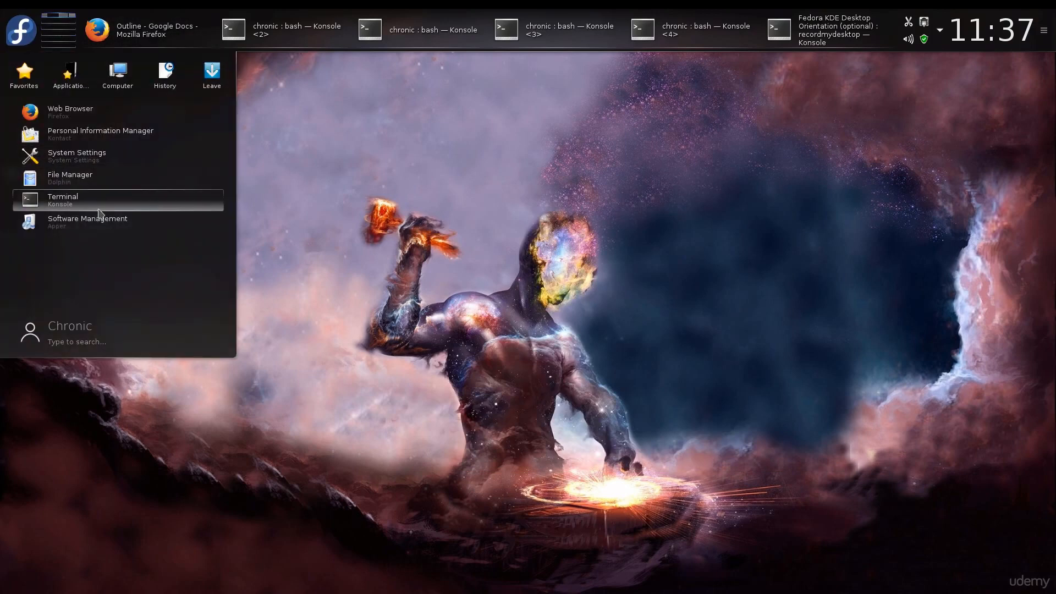
{"action": "left_click", "coordinate": [99, 213]}
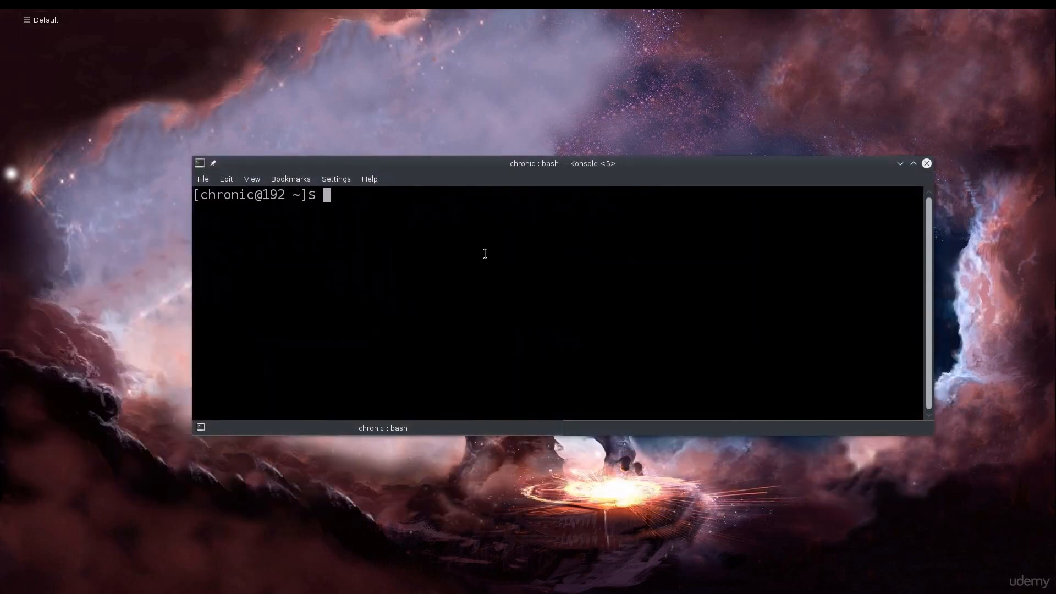
{"action": "left_click_drag", "start_coordinate": [569, 165], "coordinate": [493, 170]}
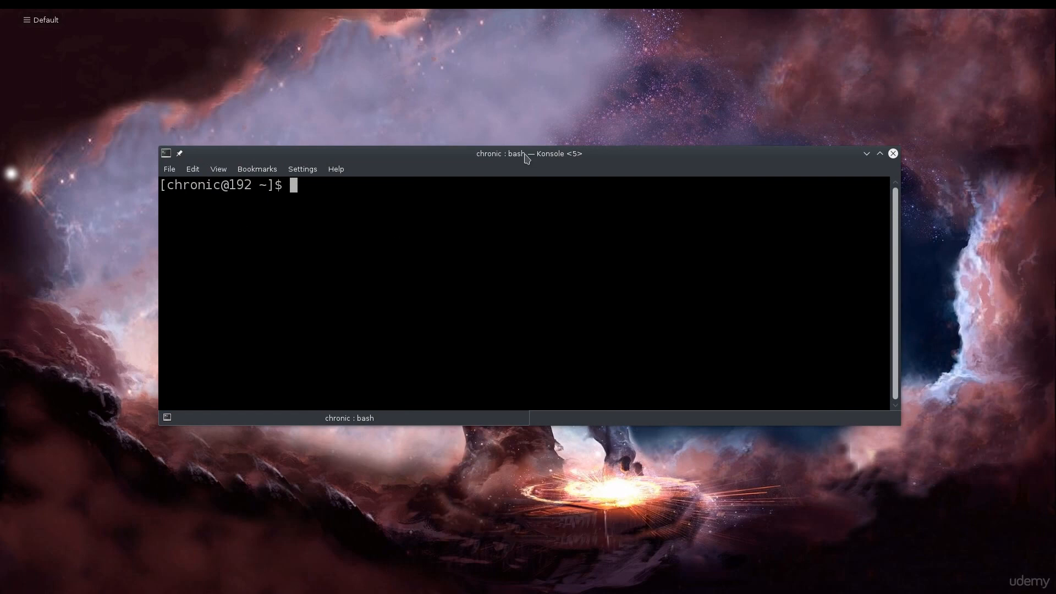
{"action": "left_click_drag", "start_coordinate": [526, 159], "coordinate": [531, 174]}
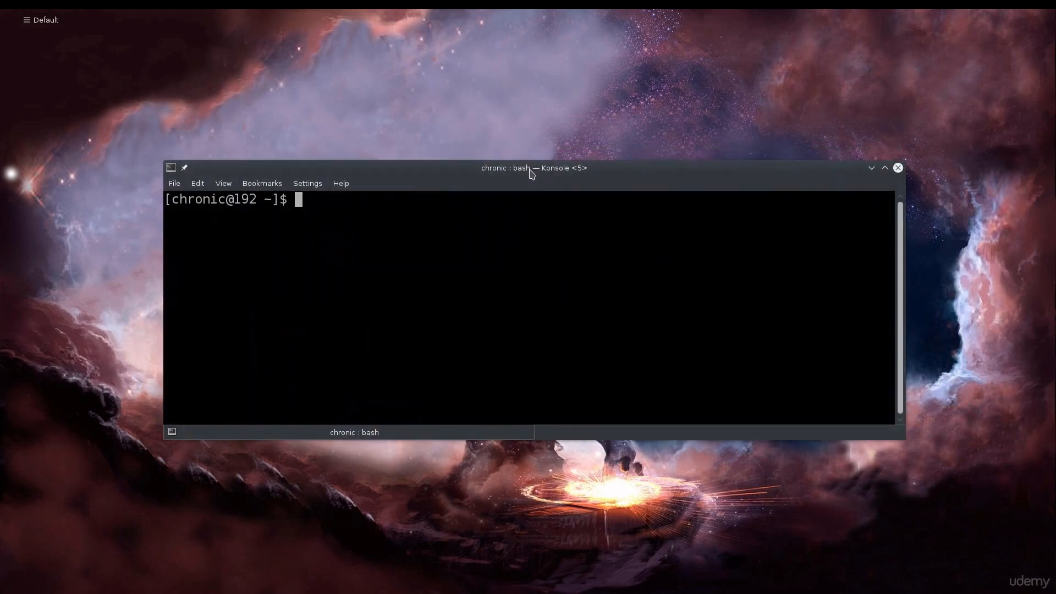